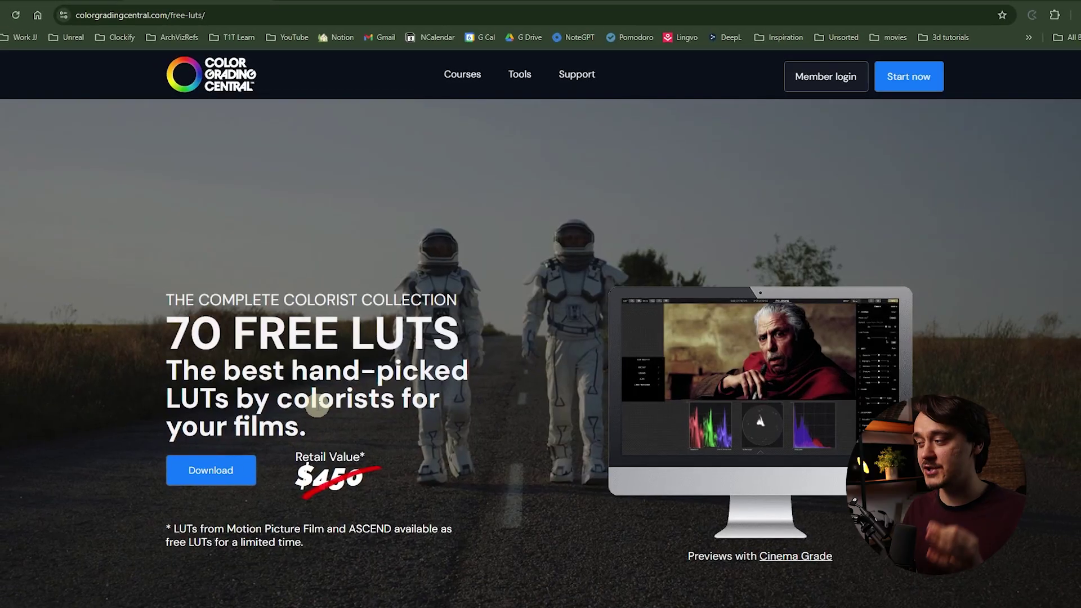
# Scroll to the free 70-LUT collection, start its download and dismiss the sign-up form
pyautogui.scroll(-15, 293, 355)
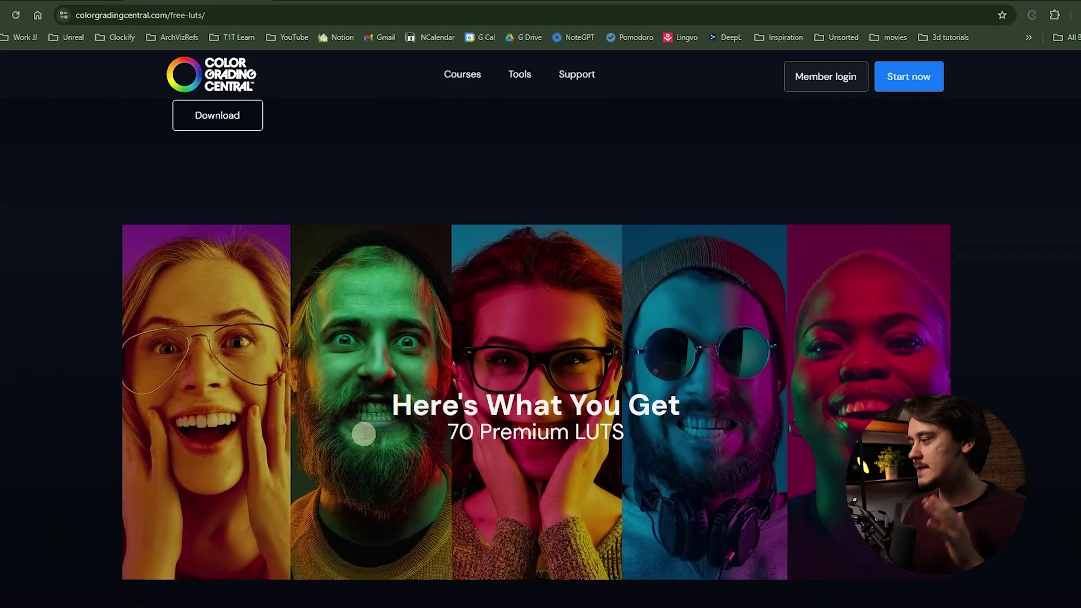
pyautogui.scroll(-5, 362, 431)
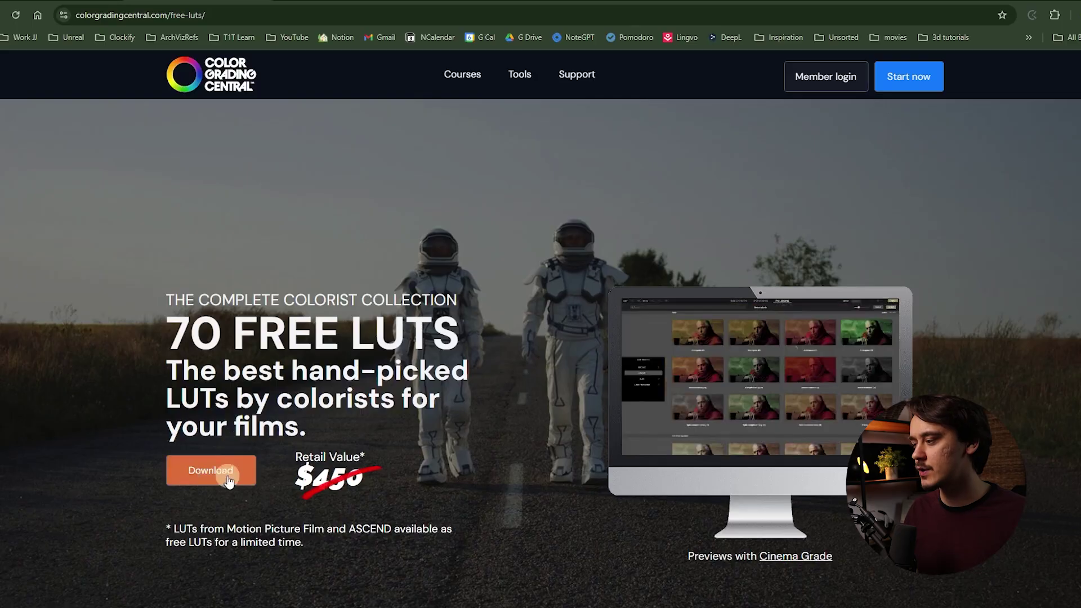
pyautogui.click(213, 478)
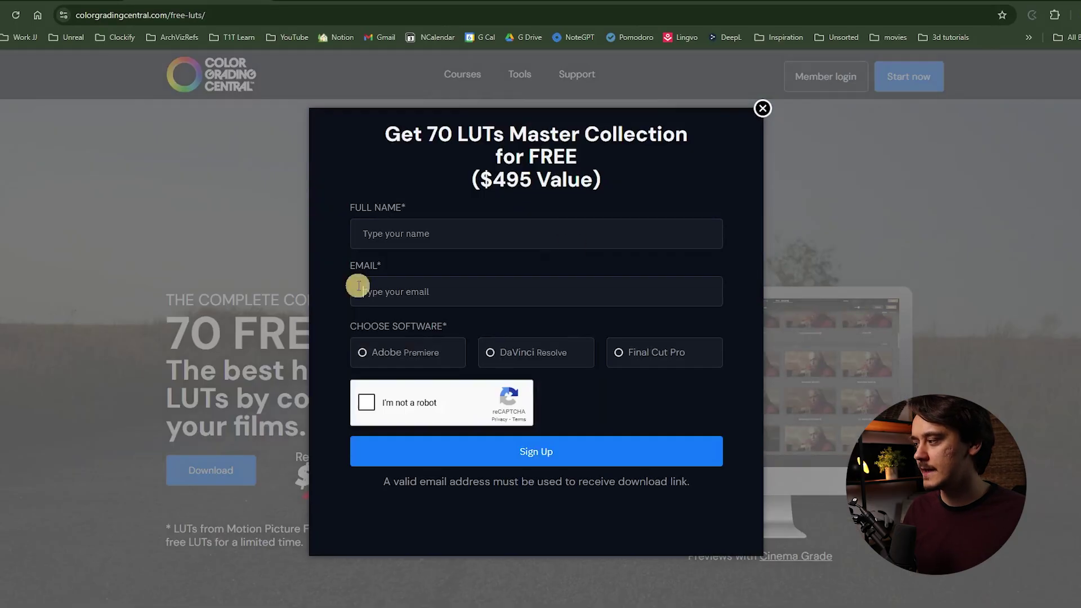
pyautogui.click(757, 110)
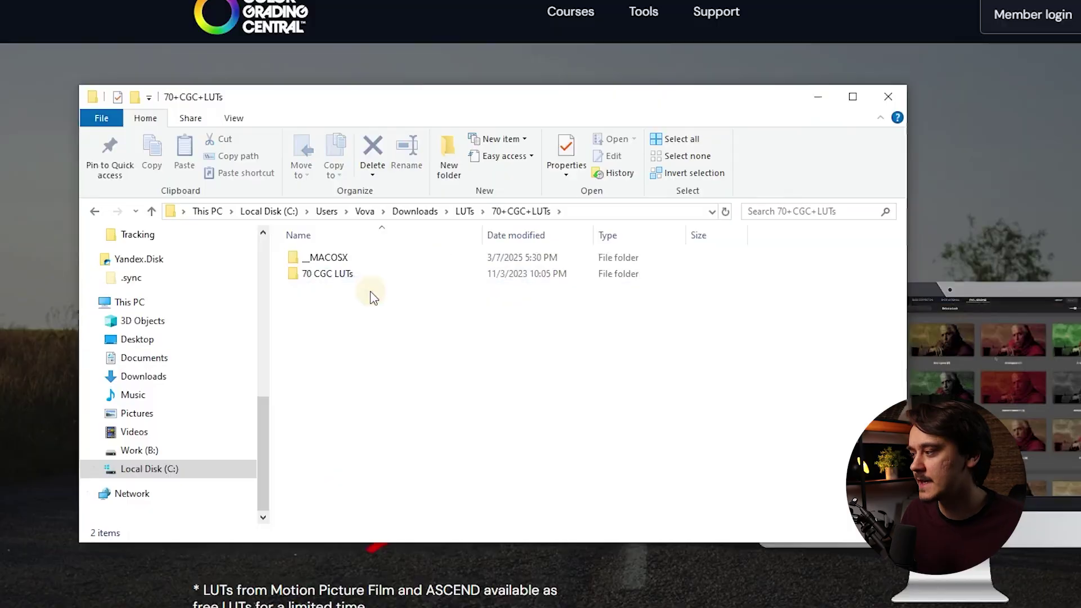
# Open the 70 CGC LUTs folder and bring Aviator.cube into the Unreal project's content
pyautogui.click(311, 274)
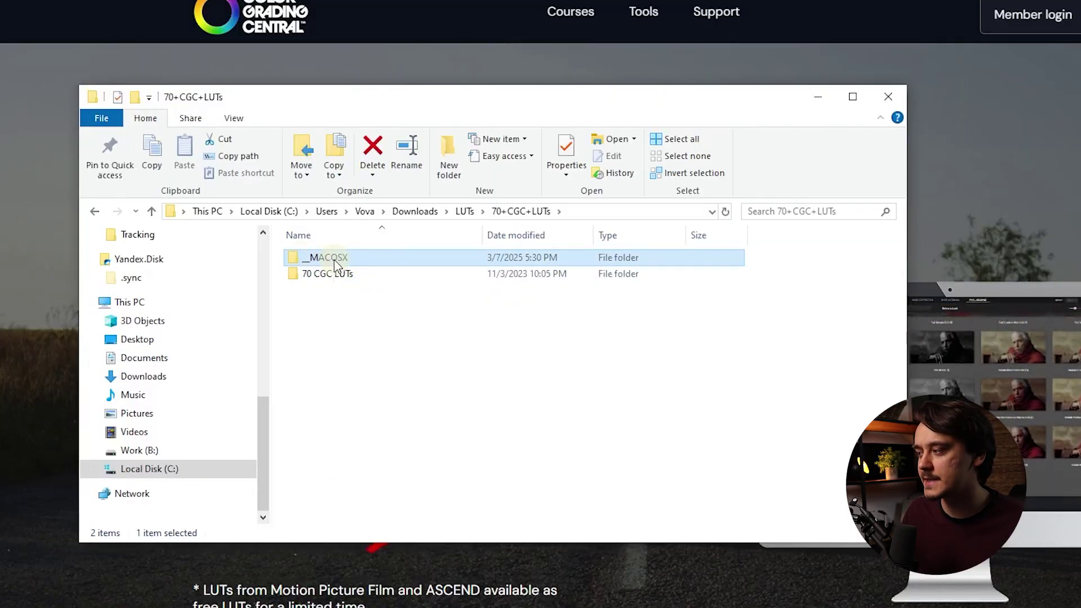
pyautogui.doubleClick(338, 274)
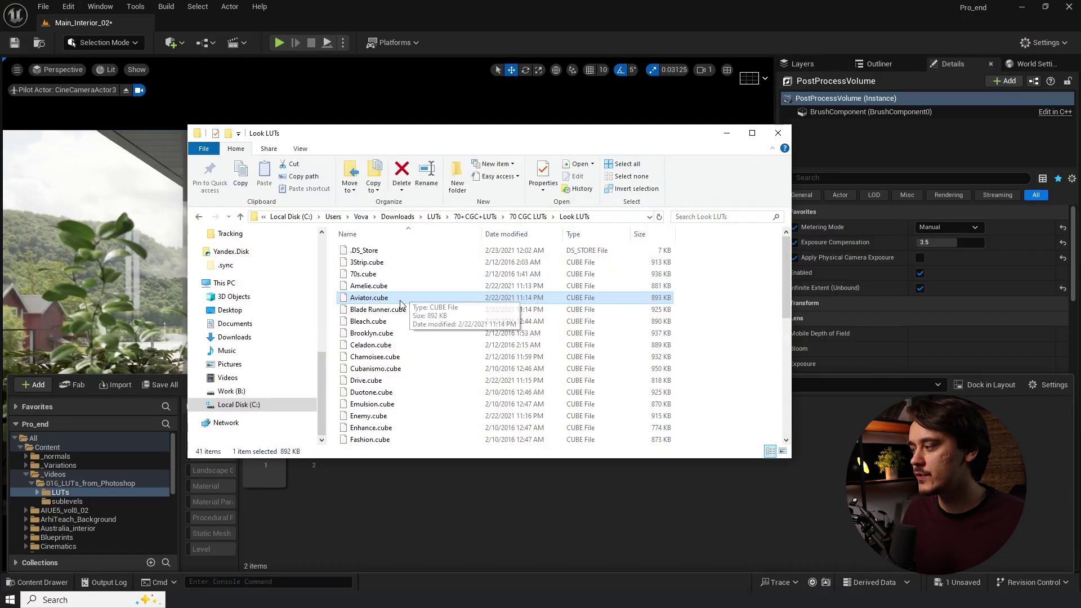
pyautogui.moveTo(426, 301); pyautogui.dragTo(448, 507)
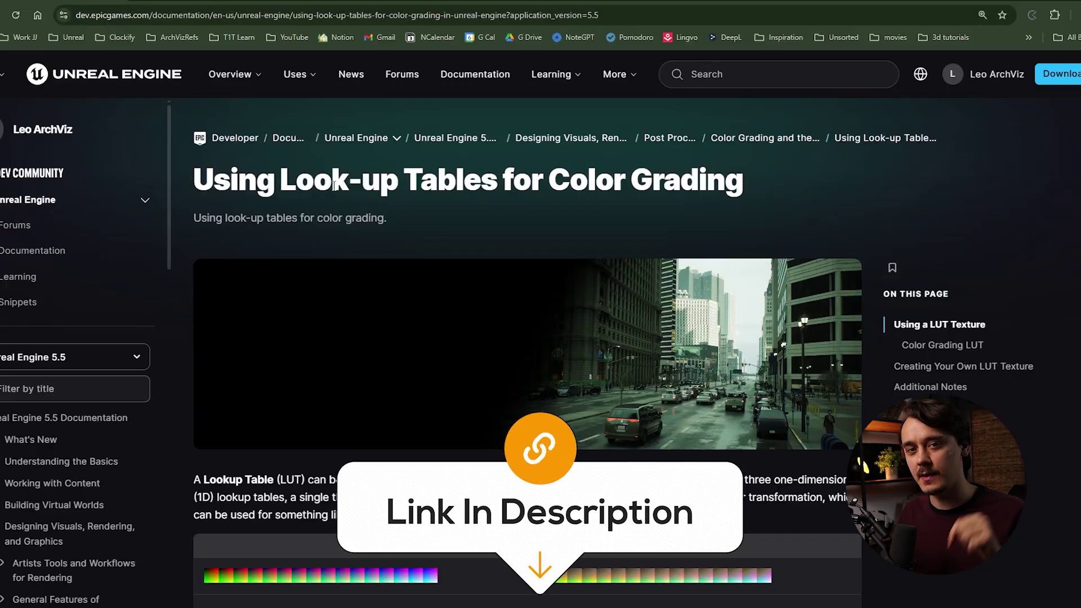
# Scroll the LUT docs down to the Creating Your Own LUT Texture section
pyautogui.scroll(-15, 458, 202)
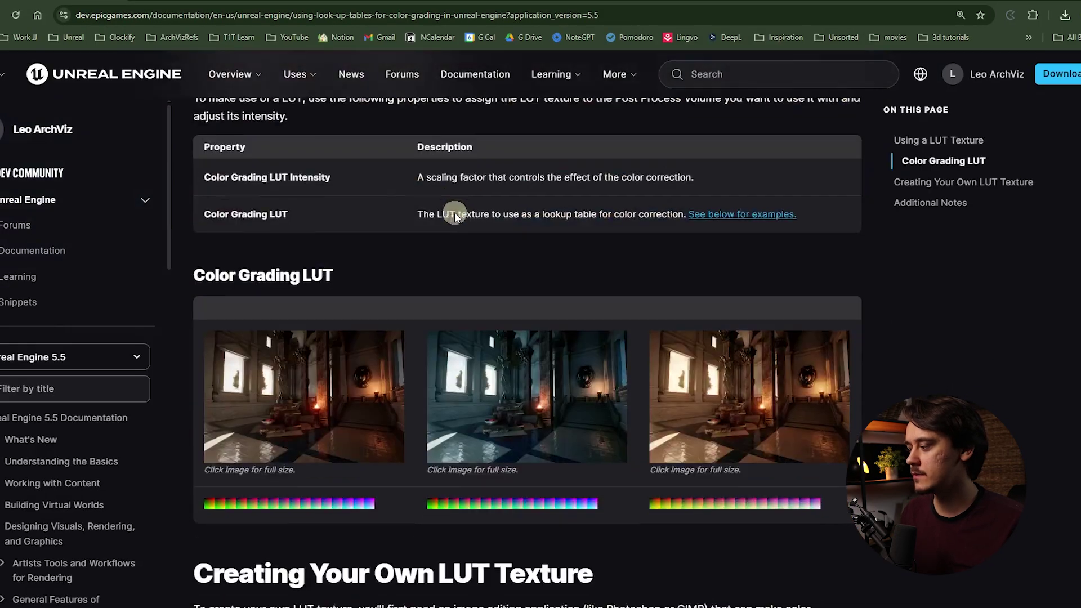
pyautogui.scroll(-12, 466, 254)
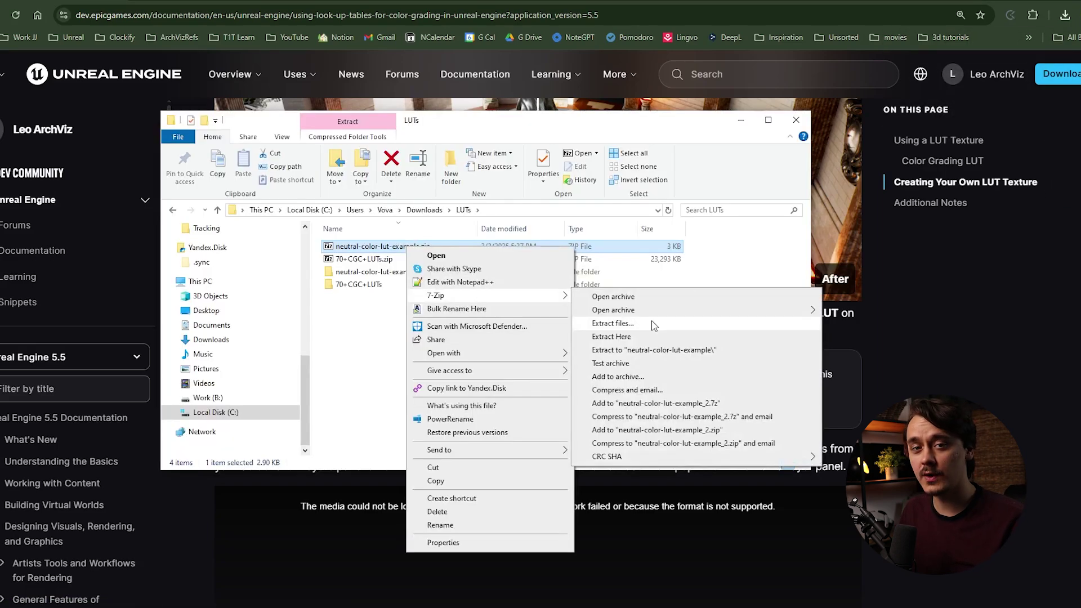
# Extract the neutral LUT example zip and open RGBTable16x1.png in Photoshop
pyautogui.click(651, 321)
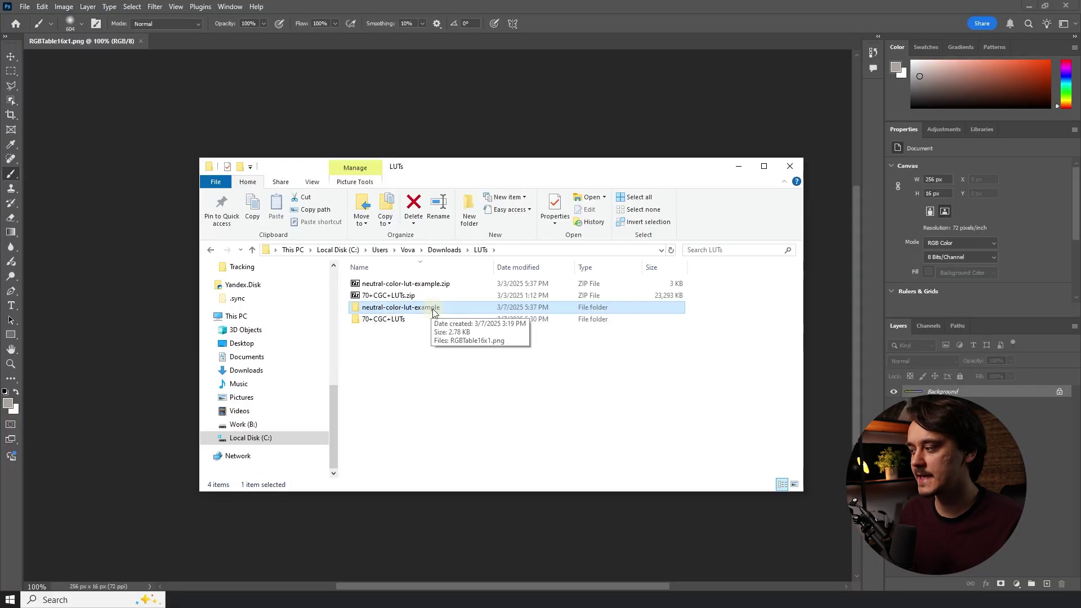
pyautogui.doubleClick(416, 308)
pyautogui.click(369, 309)
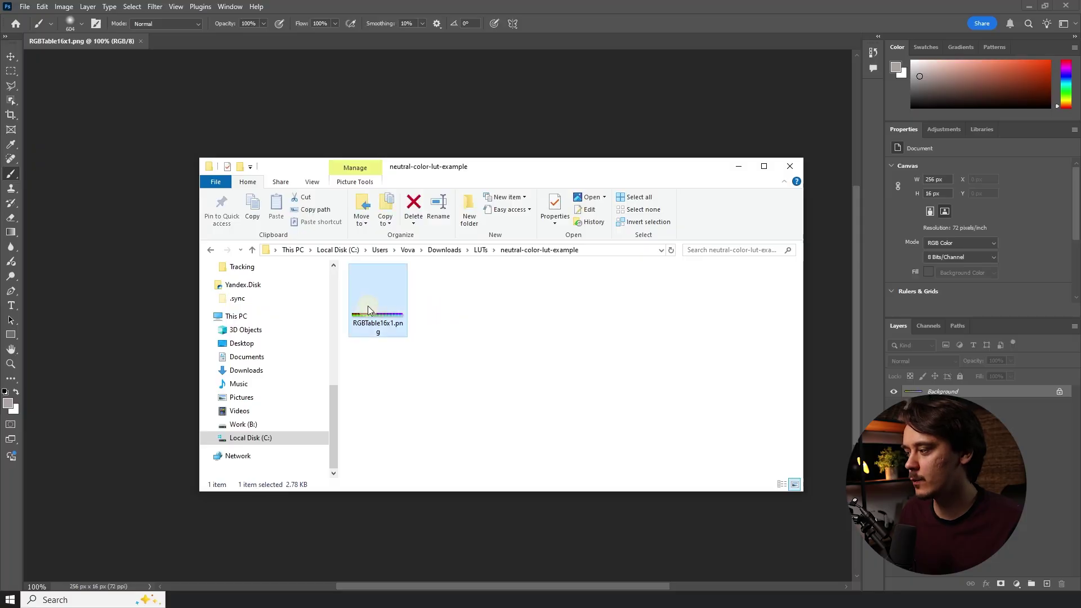
pyautogui.moveTo(383, 309); pyautogui.dragTo(589, 79)
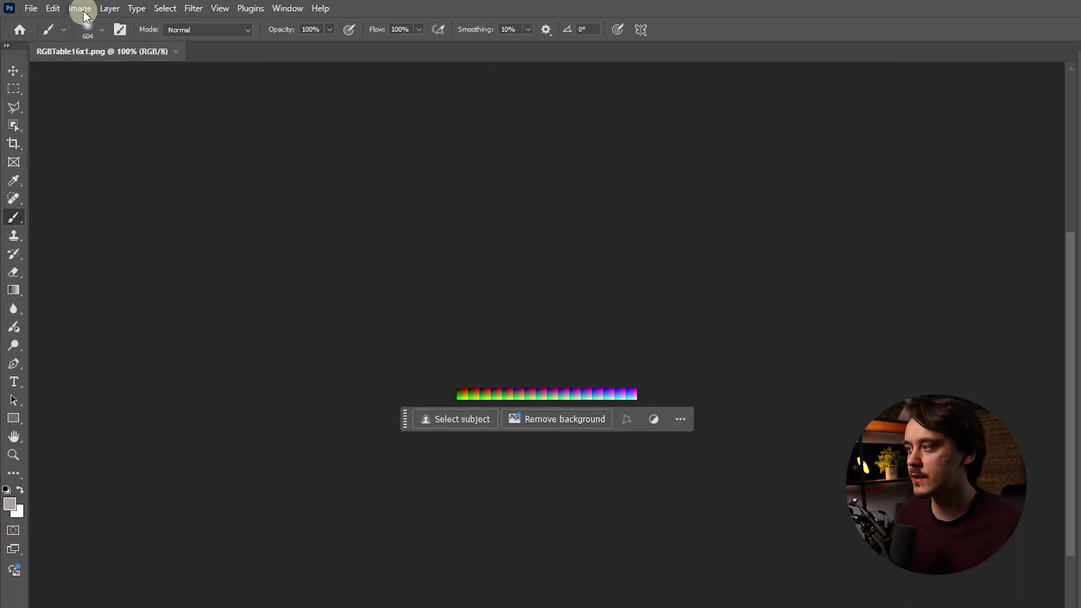
pyautogui.click(64, 6)
pyautogui.moveTo(110, 28)
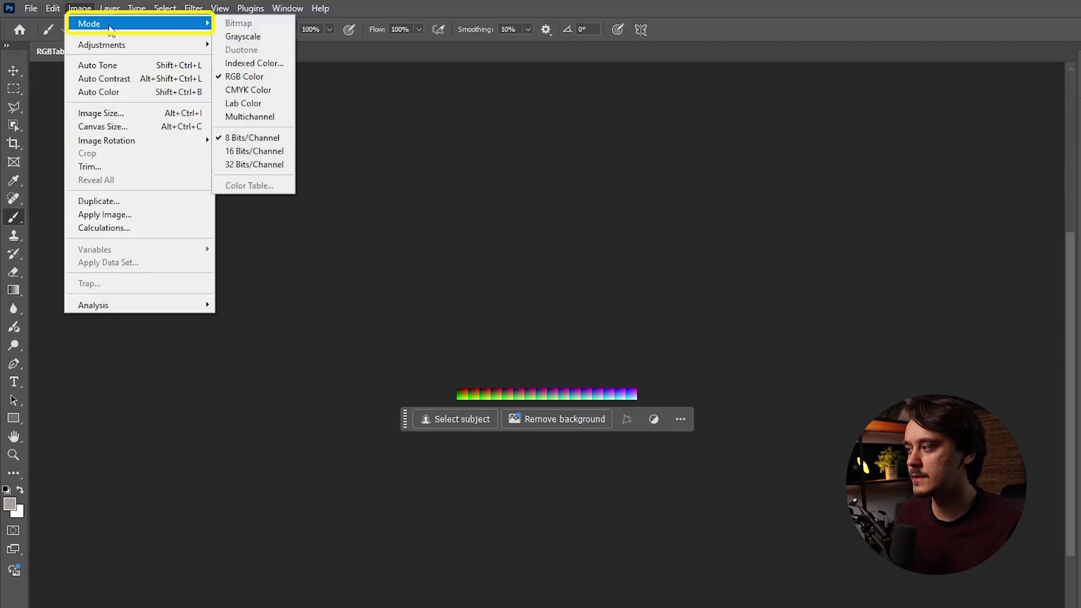
# Convert the LUT image to 16 bits/channel, unlock the Background layer and add a Color Lookup adjustment
pyautogui.click(276, 152)
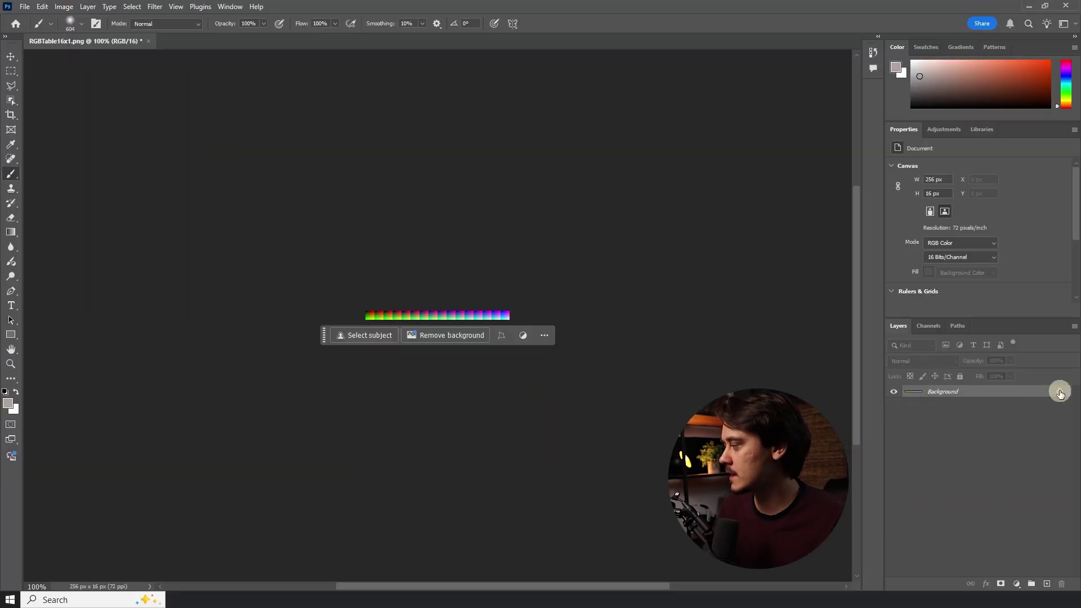
pyautogui.click(1062, 393)
pyautogui.click(945, 129)
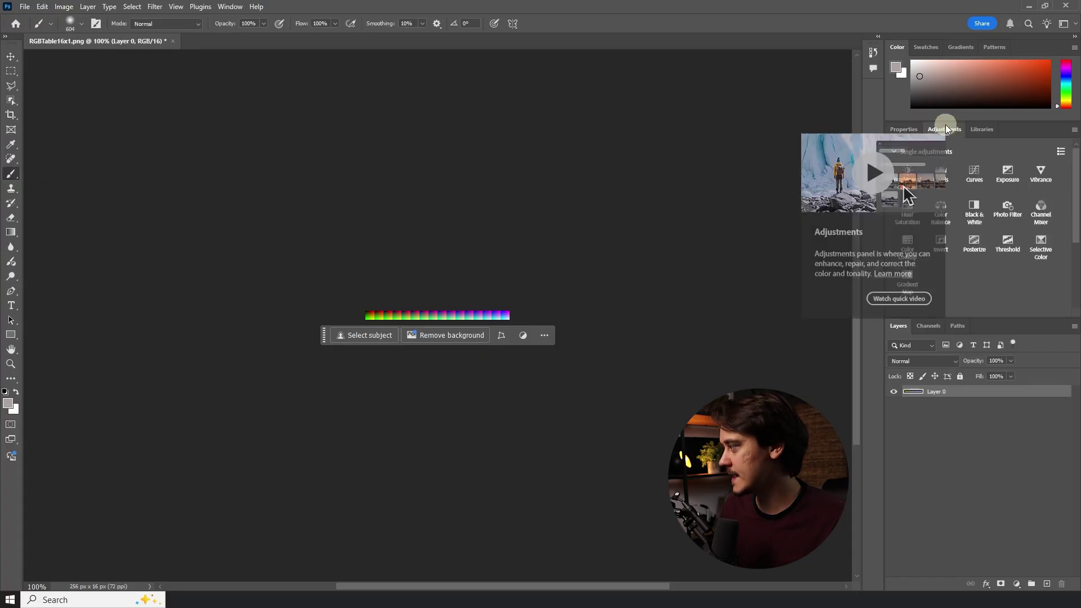
pyautogui.click(908, 248)
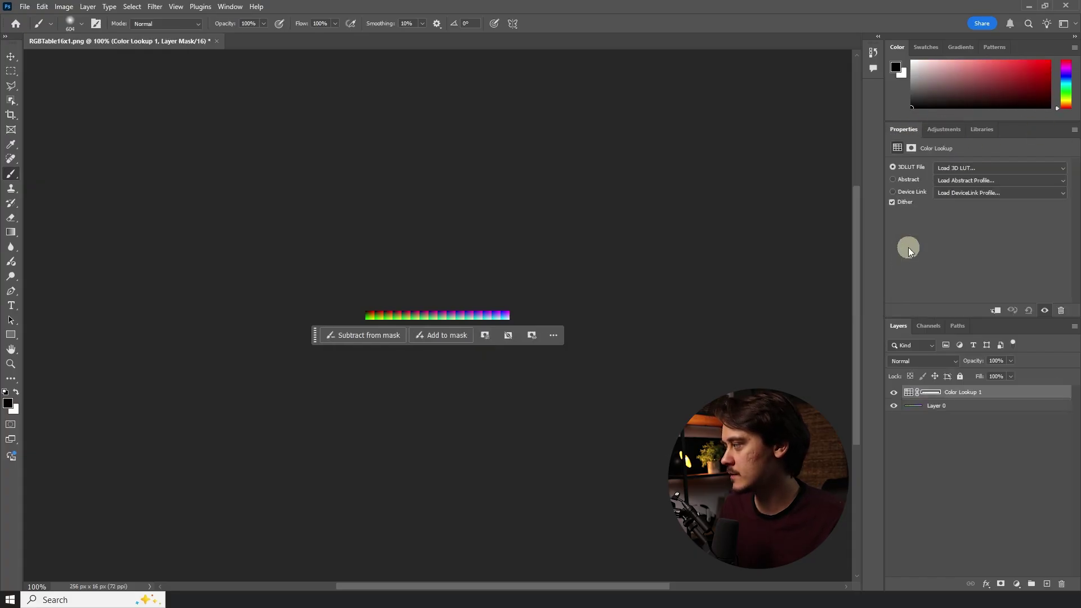
# Load Look LUTs/Amelie.cube from the 70 CGC LUTs folder as the 3D LUT
pyautogui.click(965, 169)
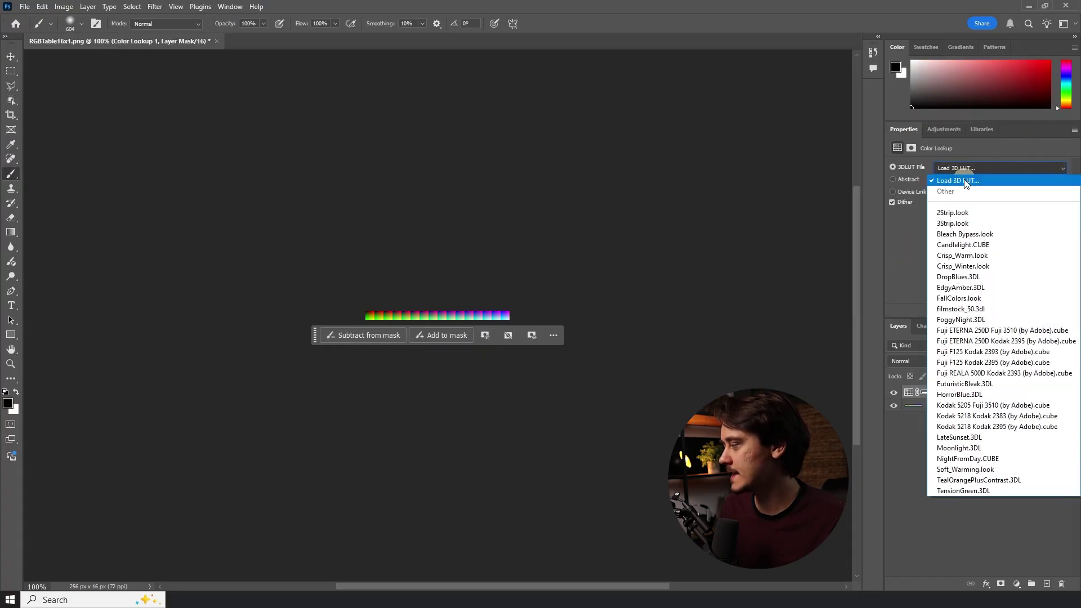
pyautogui.click(964, 181)
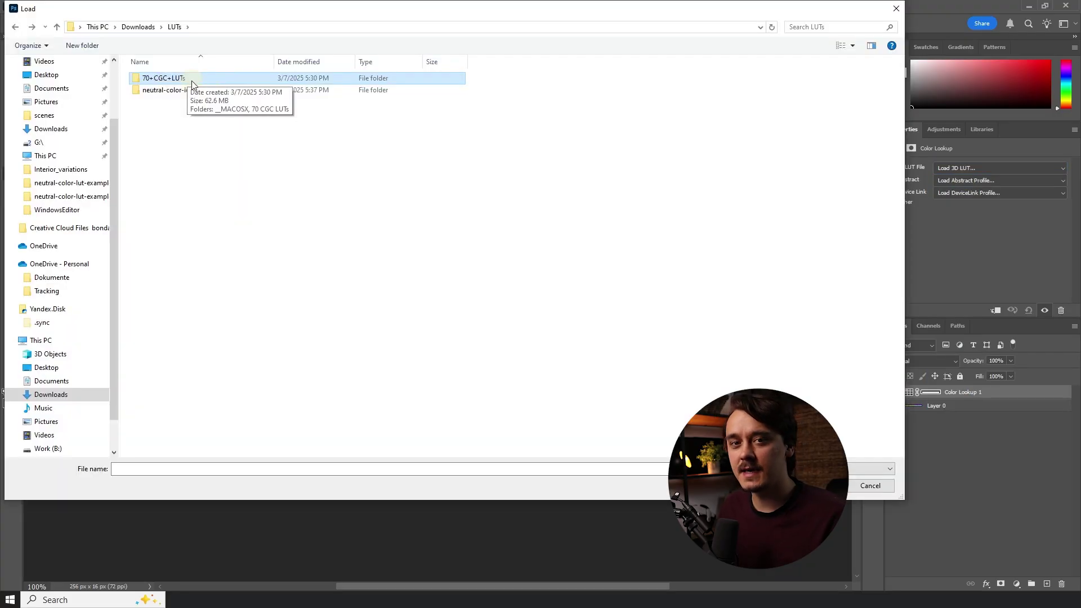
pyautogui.doubleClick(191, 80)
pyautogui.doubleClick(200, 89)
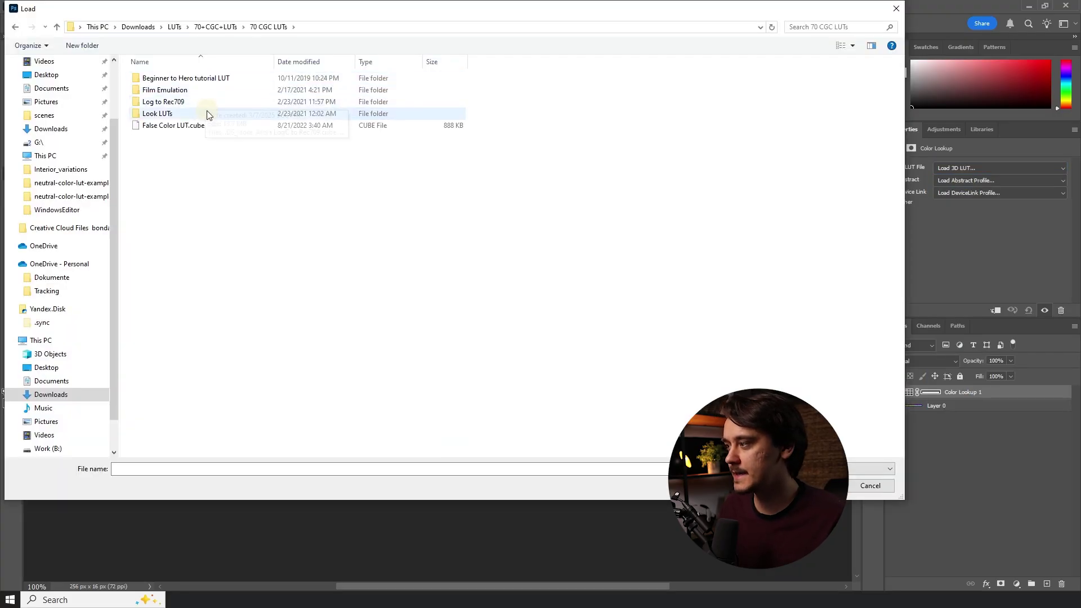
pyautogui.doubleClick(209, 115)
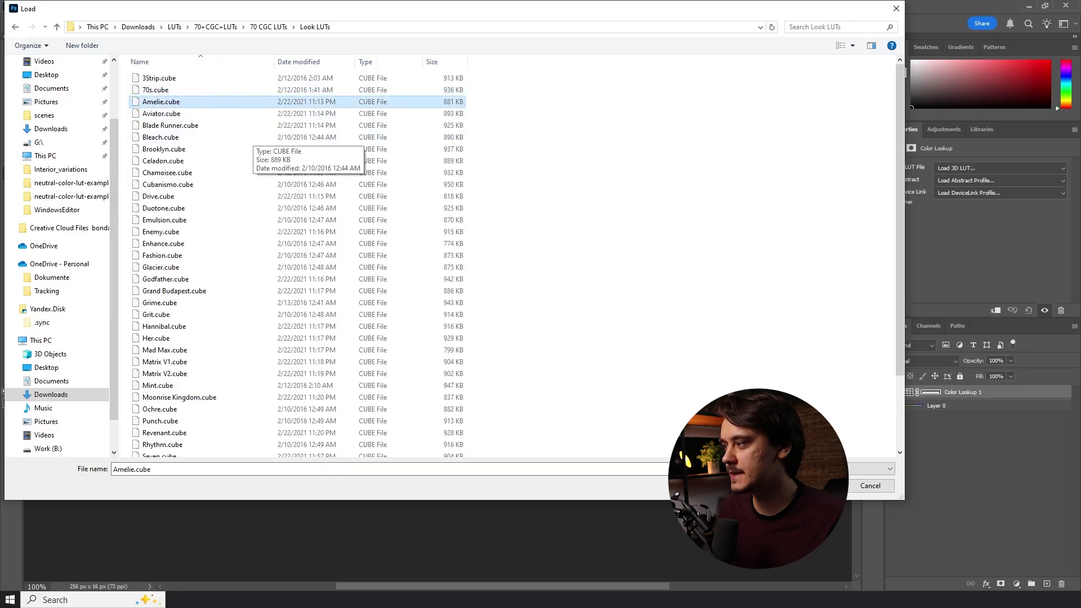
pyautogui.press('Return')
# Toggle the Color Lookup layer's visibility to compare the Amelie grade against the neutral strip
pyautogui.click(894, 394)
pyautogui.click(893, 394)
pyautogui.click(892, 394)
pyautogui.click(892, 394)
pyautogui.click(892, 394)
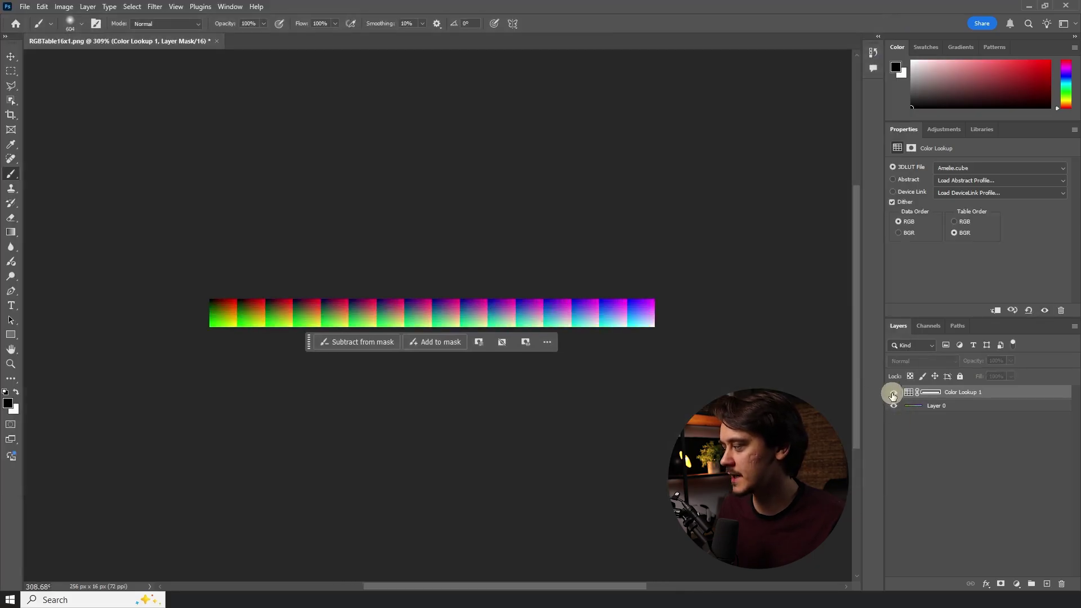
pyautogui.click(893, 394)
pyautogui.keyDown('alt'); pyautogui.scroll(-3, 789, 366); pyautogui.keyUp('alt')
pyautogui.click(25, 7)
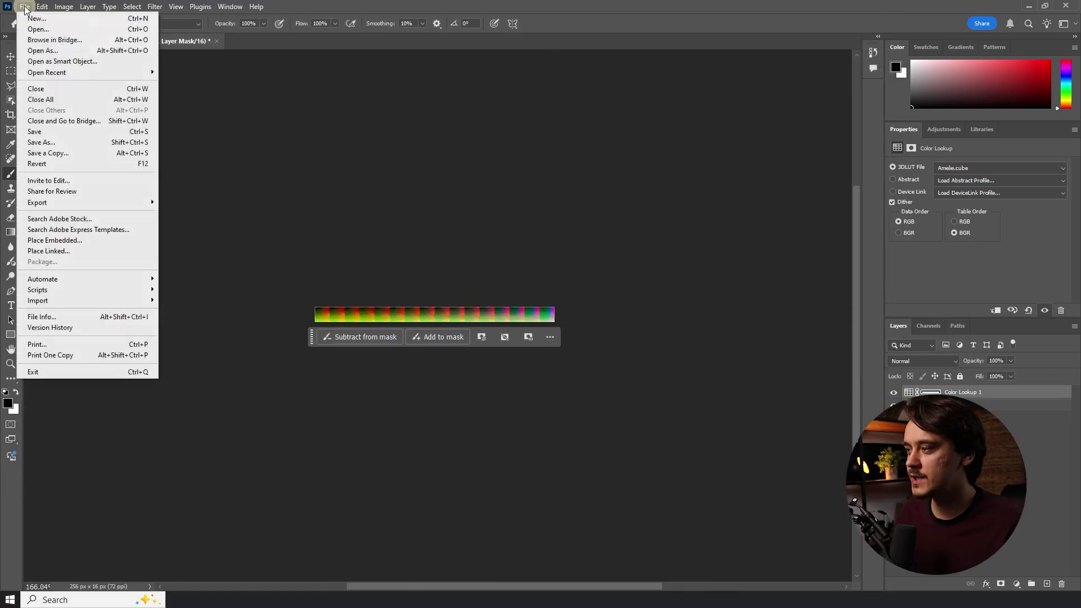
# Save a PNG copy of the graded strip as LUT_CGC_Amelie.png
pyautogui.click(78, 153)
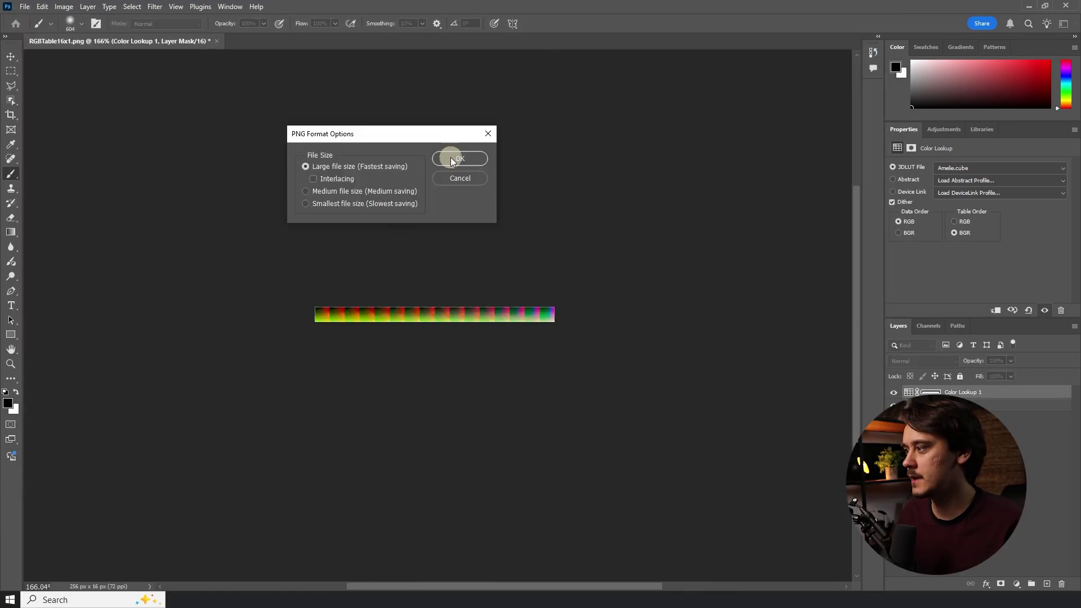
pyautogui.click(450, 158)
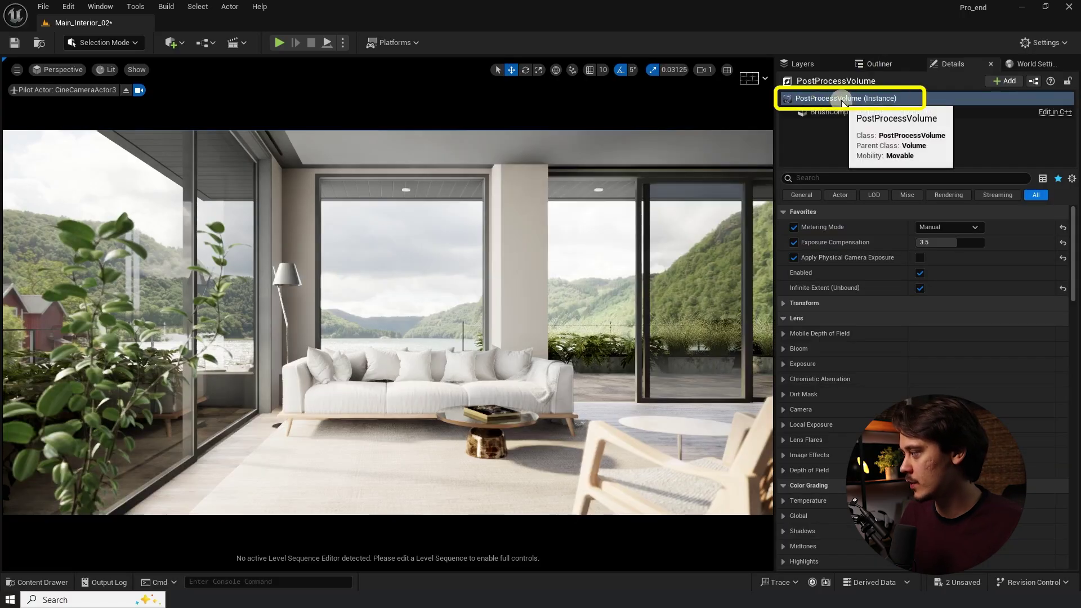
# Locate the Color Grading LUT setting in the PostProcessVolume's Color Grading Misc section
pyautogui.scroll(-5, 856, 320)
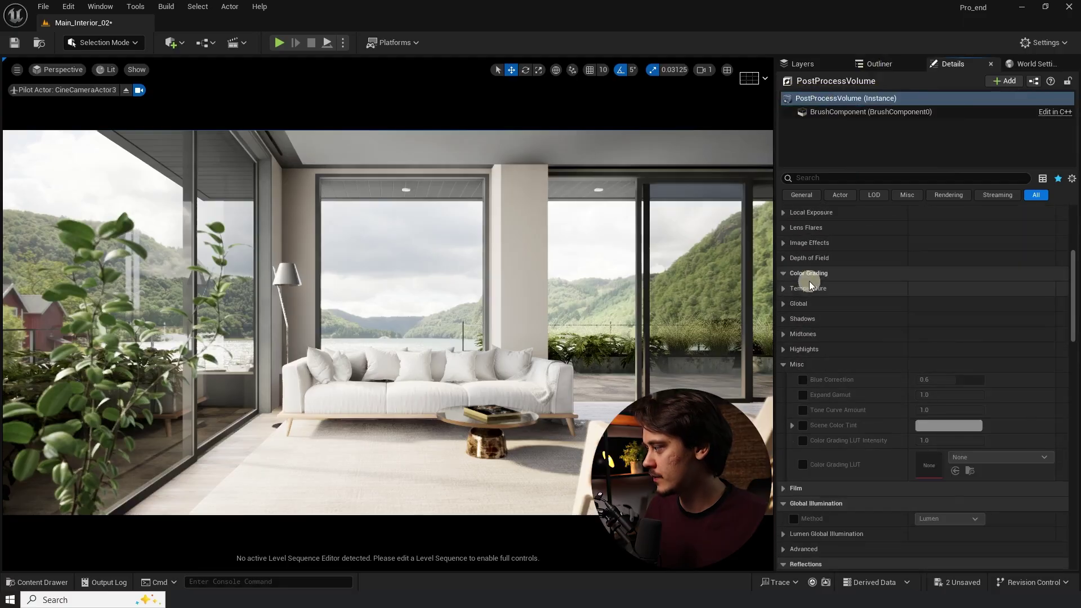
pyautogui.click(783, 275)
pyautogui.click(783, 274)
pyautogui.click(783, 364)
pyautogui.click(783, 364)
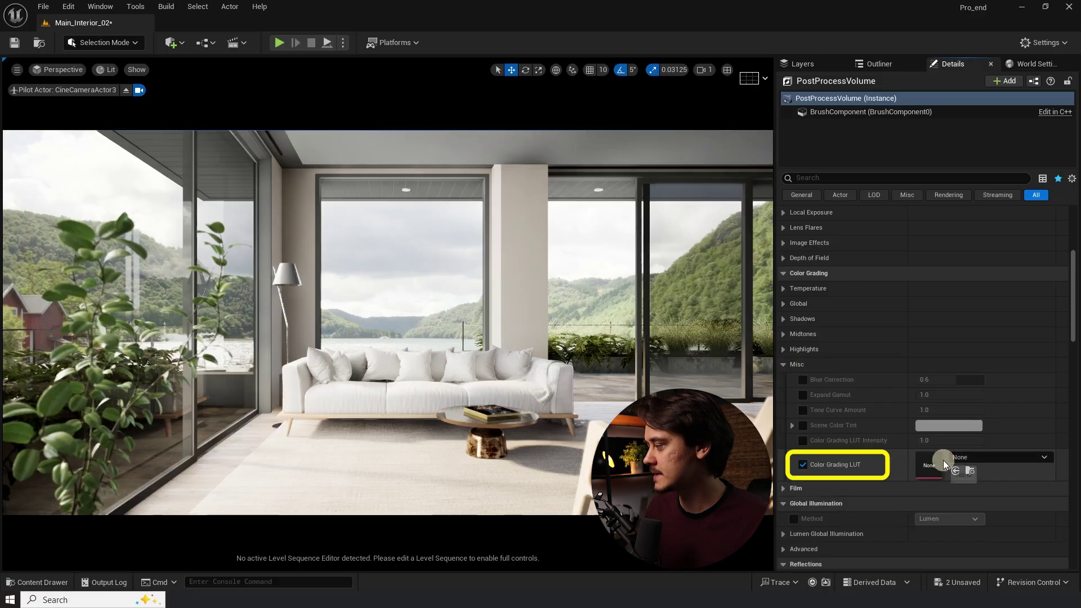
# Assign LUT_CGC_Amelie as the Color Grading LUT and open that texture in its editor
pyautogui.hotkey('ctrl', 'space')
pyautogui.scroll(-4, 944, 394)
pyautogui.moveTo(361, 445); pyautogui.dragTo(933, 276)
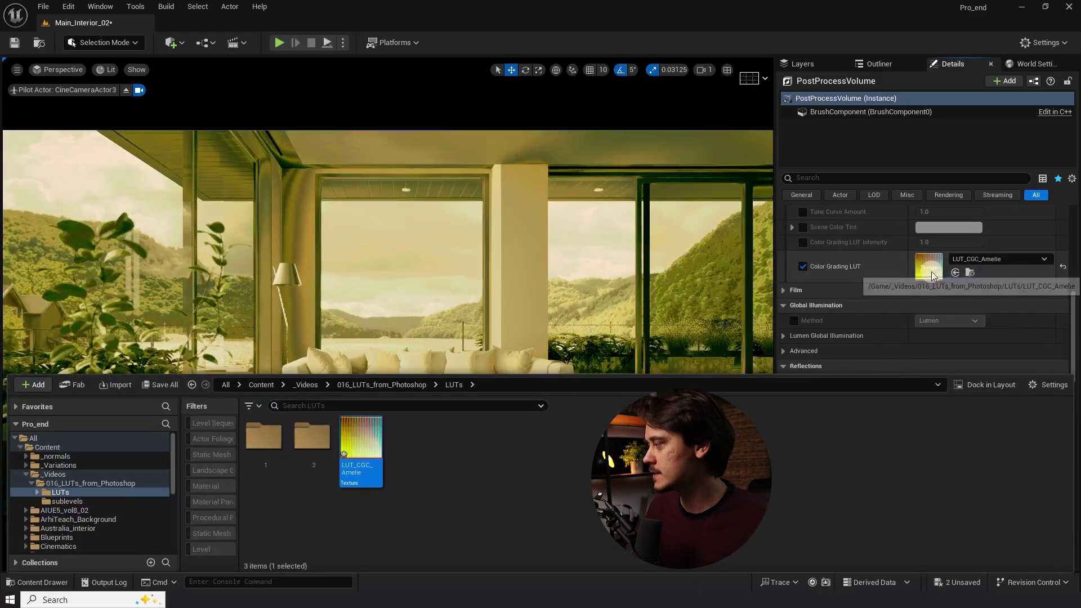
pyautogui.click(933, 276)
pyautogui.click(859, 471)
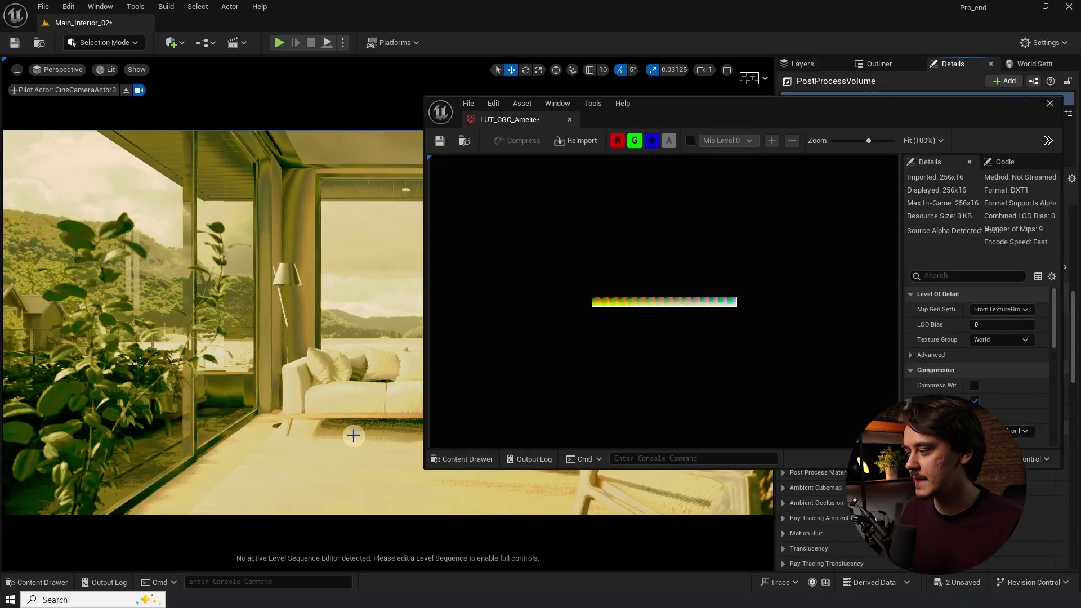
# Set LUT_CGC_Amelie's Mip Gen Settings to NoMipmaps and Texture Group to ColorLookupTable
pyautogui.moveTo(819, 113); pyautogui.dragTo(429, 59)
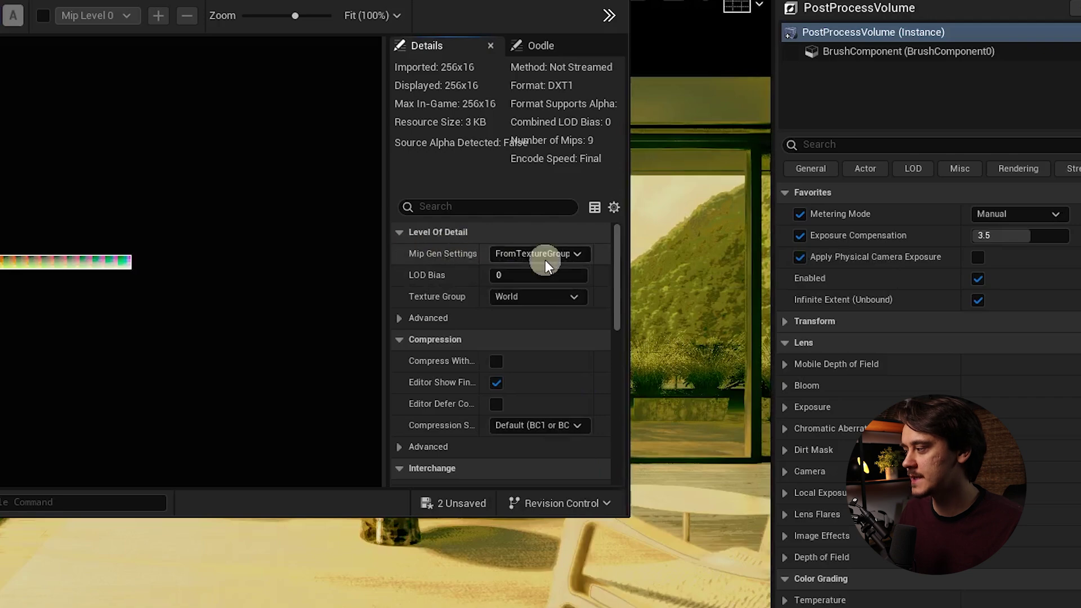
pyautogui.click(544, 260)
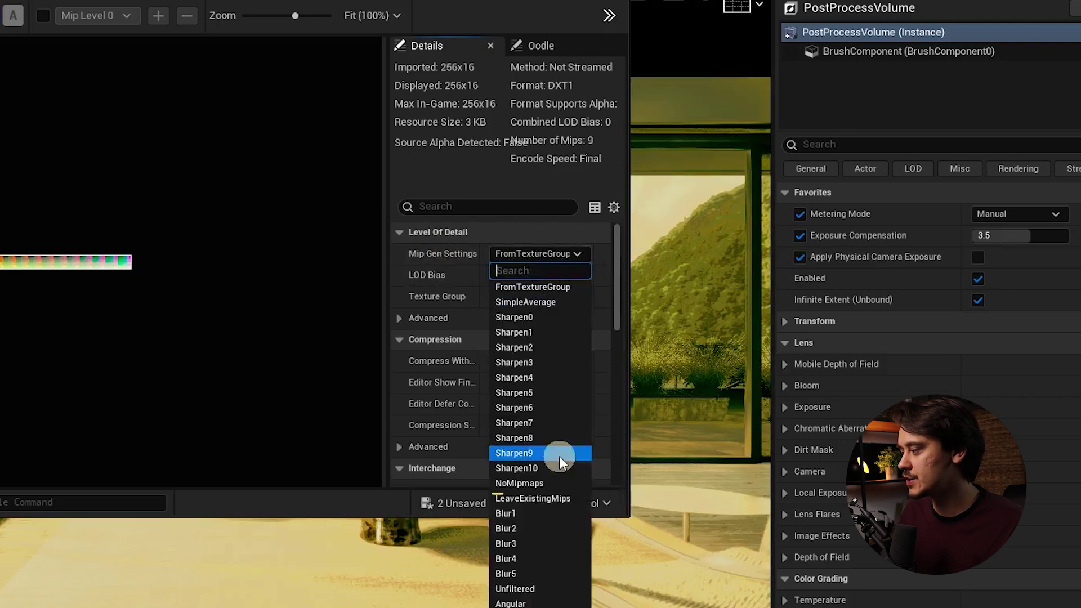
pyautogui.click(555, 484)
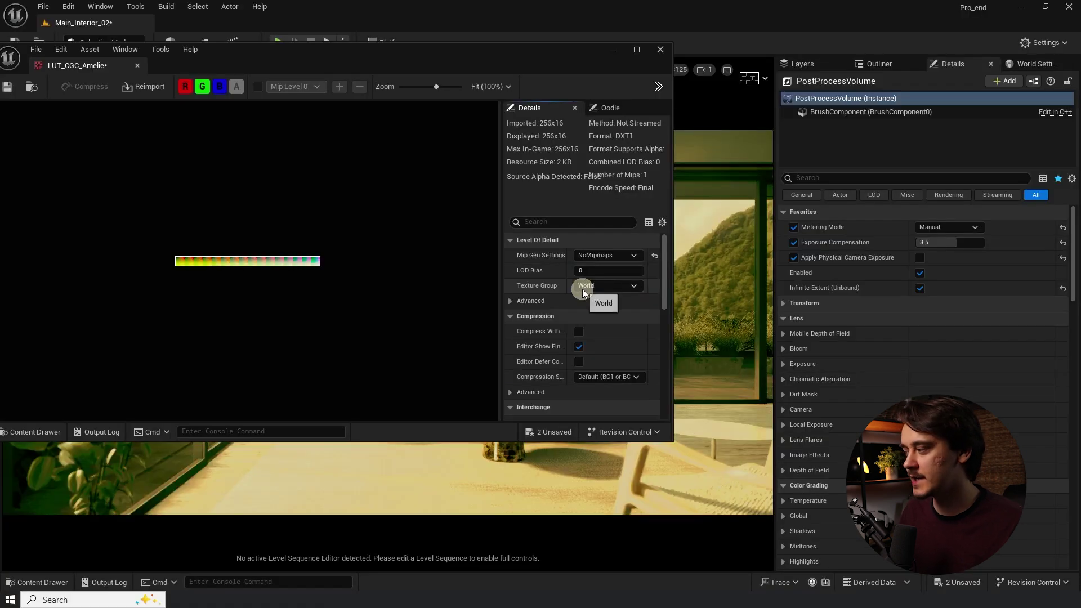
pyautogui.click(552, 296)
pyautogui.write('colo')
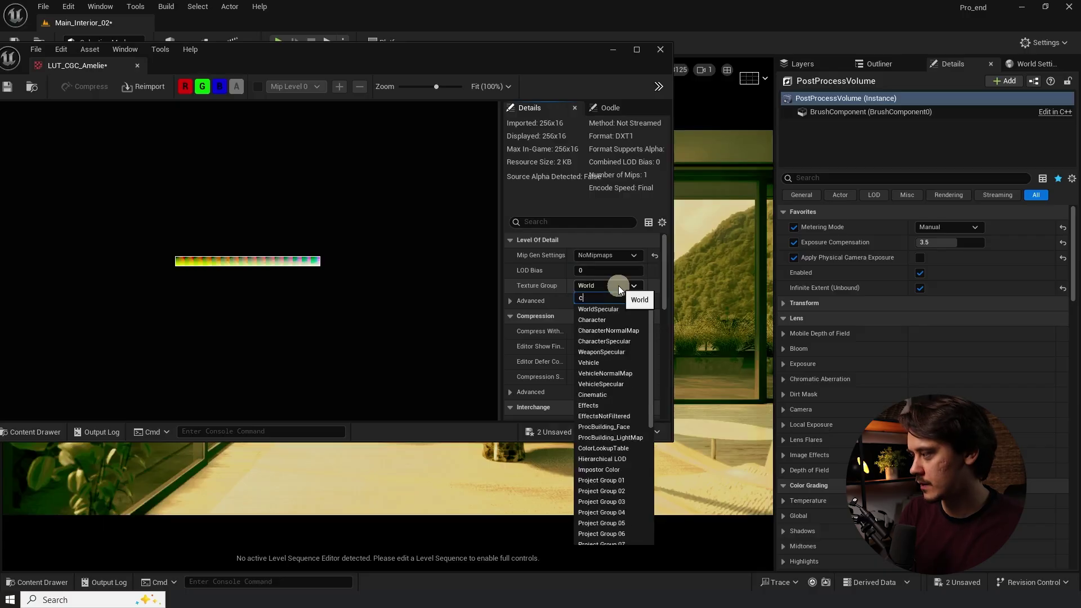
pyautogui.click(618, 309)
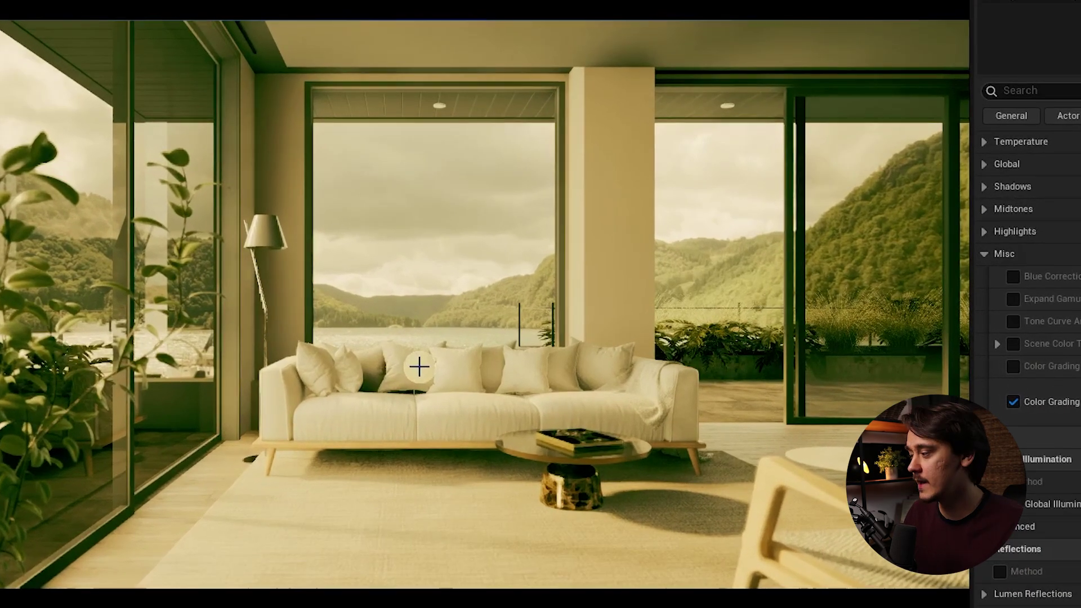
# Enable Color Grading LUT Intensity and drag it down to about 0.435
pyautogui.click(1012, 366)
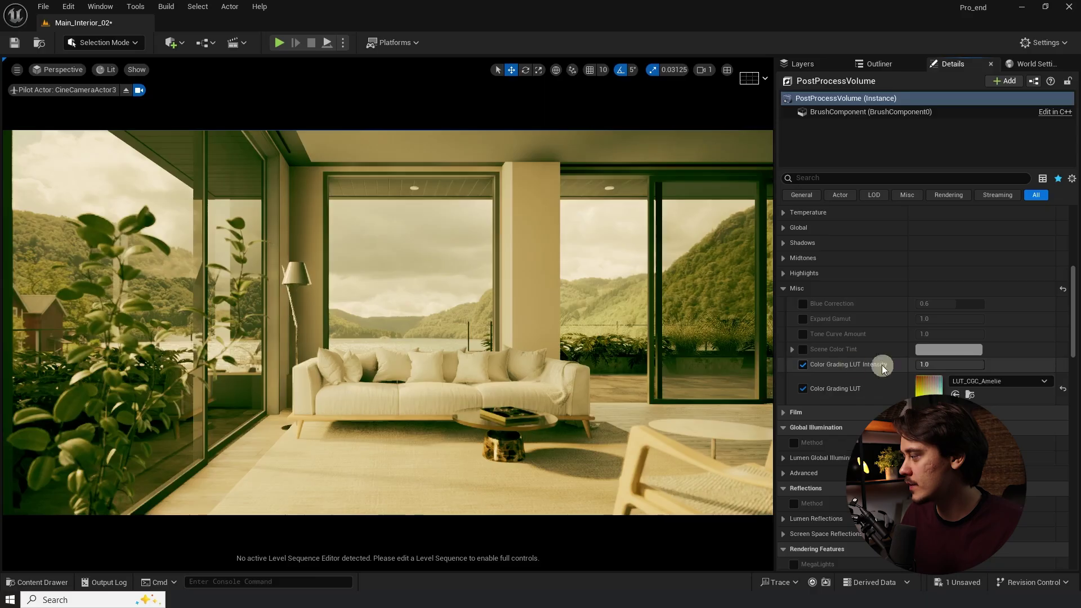
pyautogui.moveTo(911, 364); pyautogui.dragTo(723, 362)
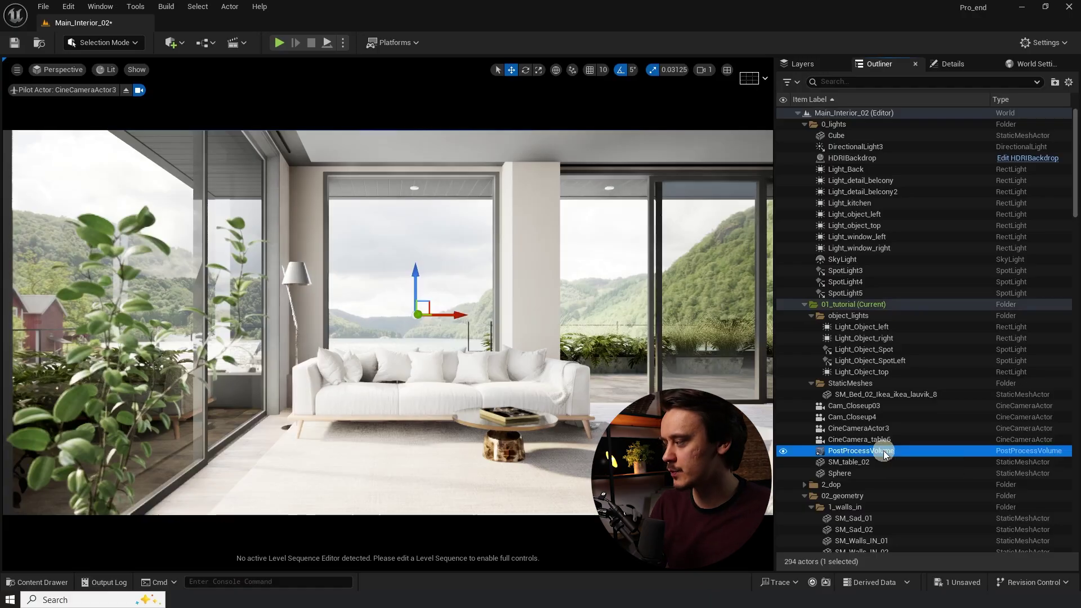
# Delete the graded PostProcessVolume and add a new Post Process Volume to the level
pyautogui.press('Delete')
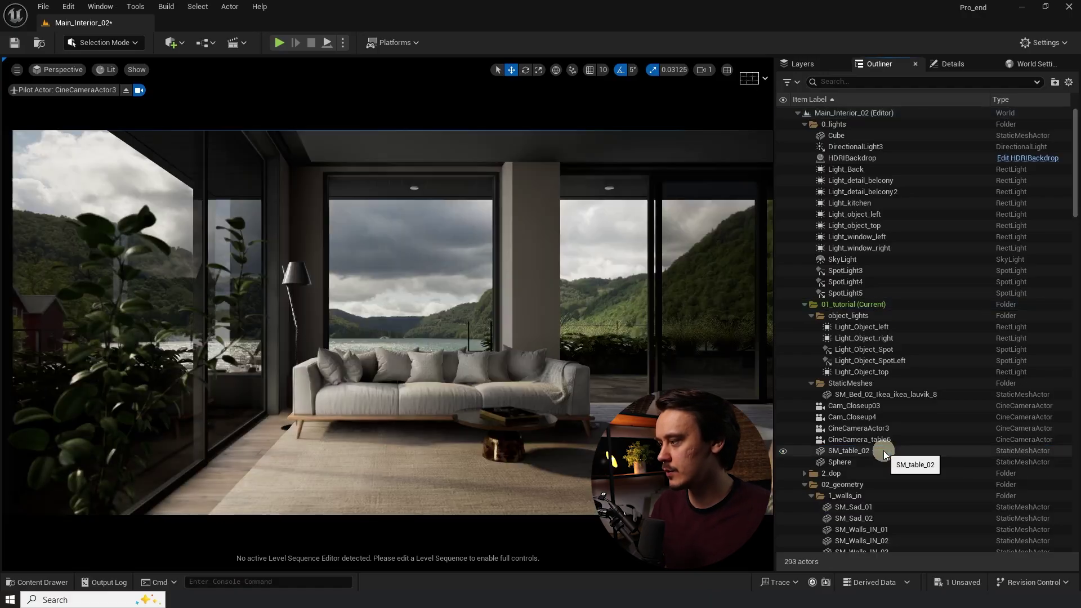
pyautogui.click(171, 43)
pyautogui.write('post')
pyautogui.click(205, 75)
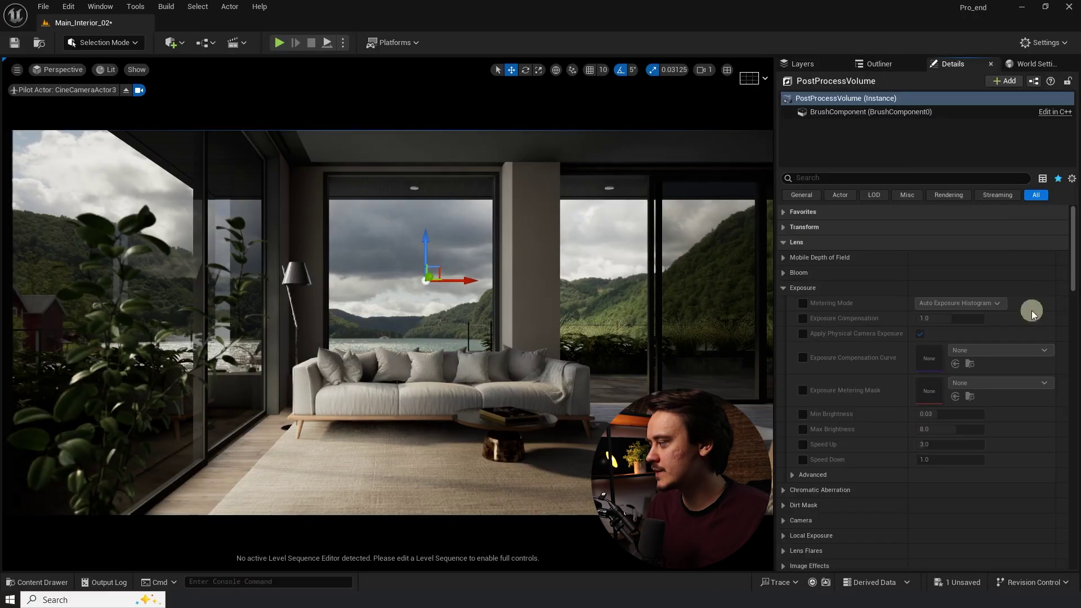
# Switch exposure metering to Manual and enable Infinite Extent so the volume covers the whole scene
pyautogui.click(803, 302)
pyautogui.click(950, 306)
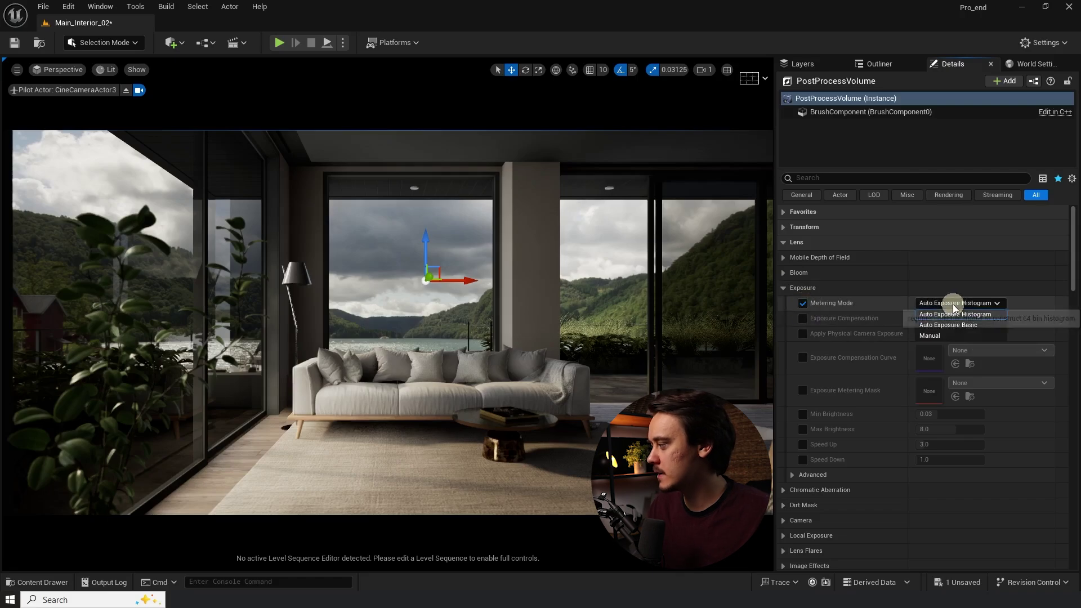
pyautogui.click(945, 335)
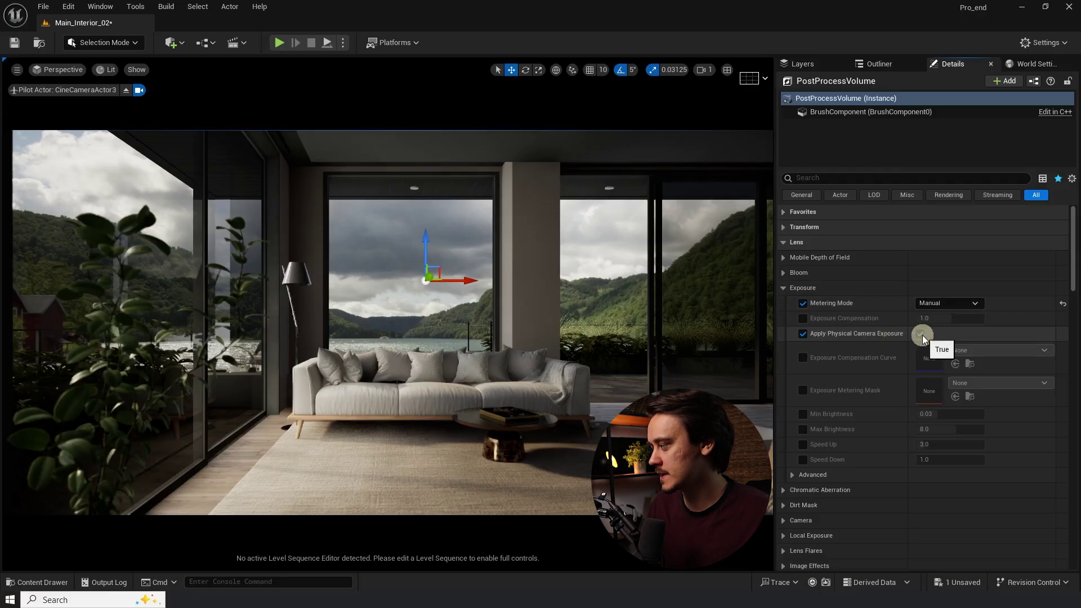
pyautogui.click(826, 179)
pyautogui.write('inf')
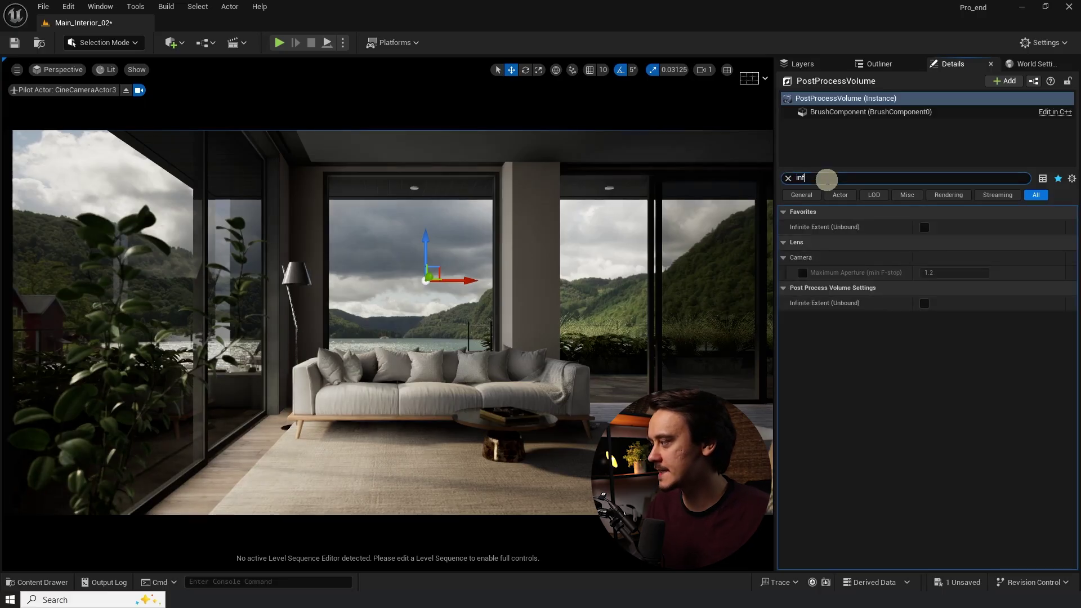
pyautogui.click(927, 305)
pyautogui.press('Escape')
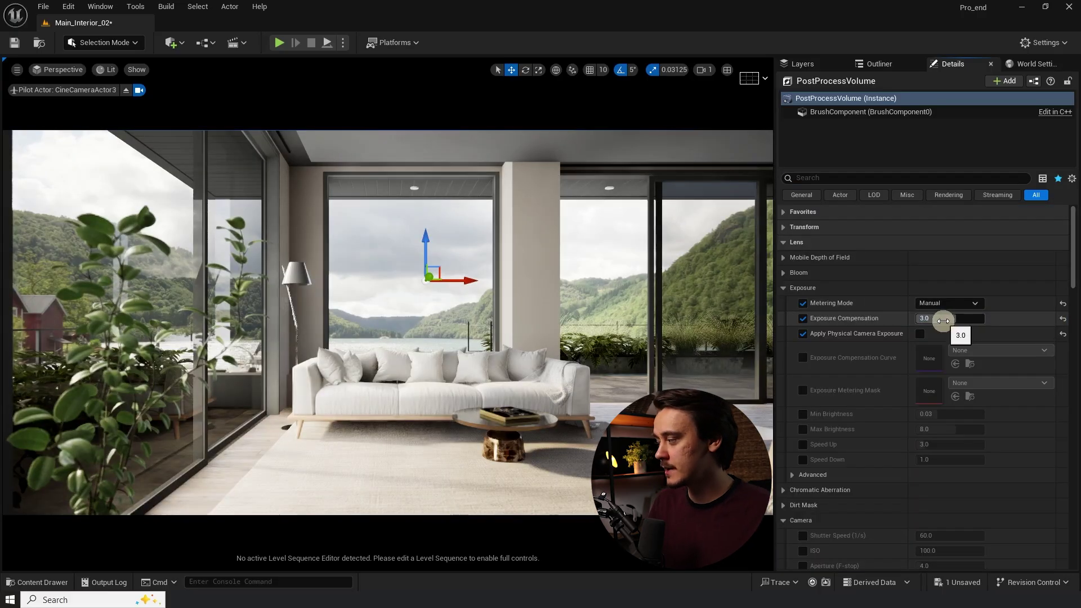
# Set exposure compensation to 4.0
pyautogui.moveTo(943, 320); pyautogui.dragTo(943, 321)
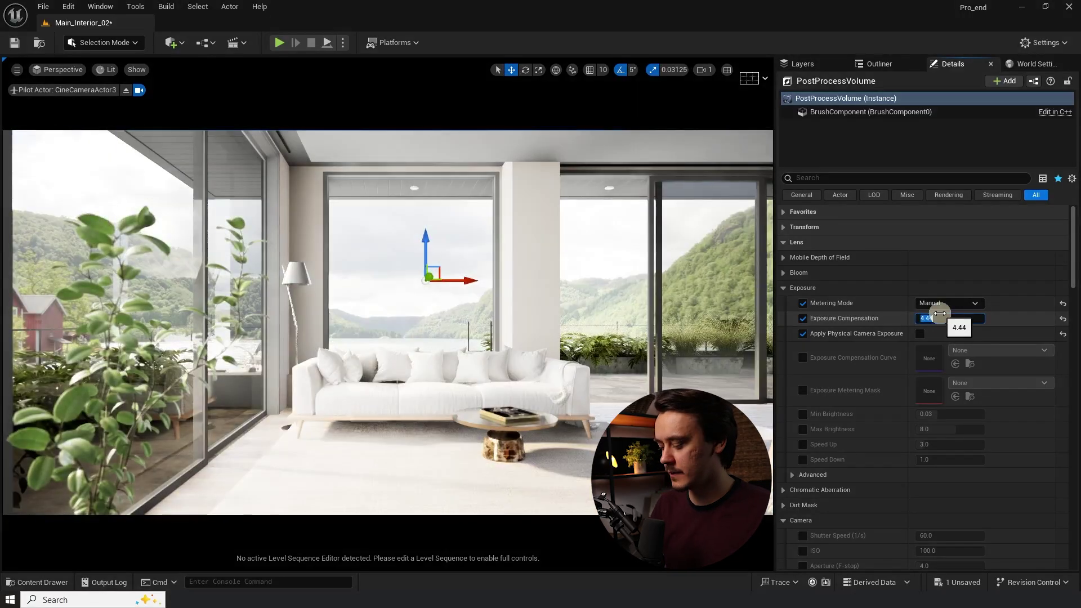
pyautogui.write('4')
pyautogui.press('Return')
# Override bloom and lens flare intensity, reducing bloom intensity to 0.675
pyautogui.click(783, 272)
pyautogui.click(803, 303)
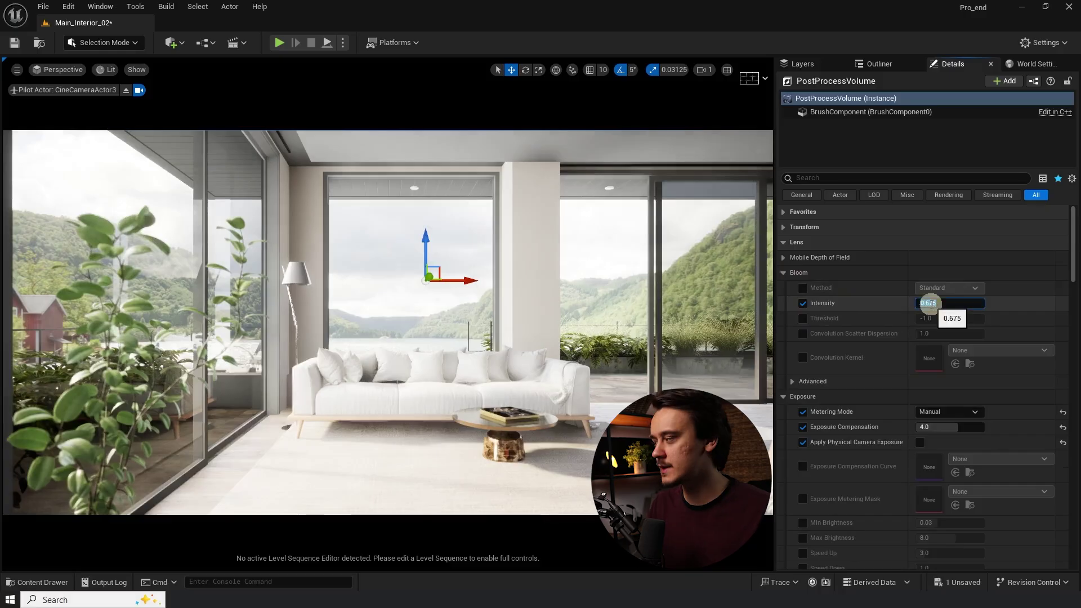
pyautogui.click(783, 273)
pyautogui.scroll(-4, 844, 337)
pyautogui.click(802, 462)
pyautogui.click(940, 461)
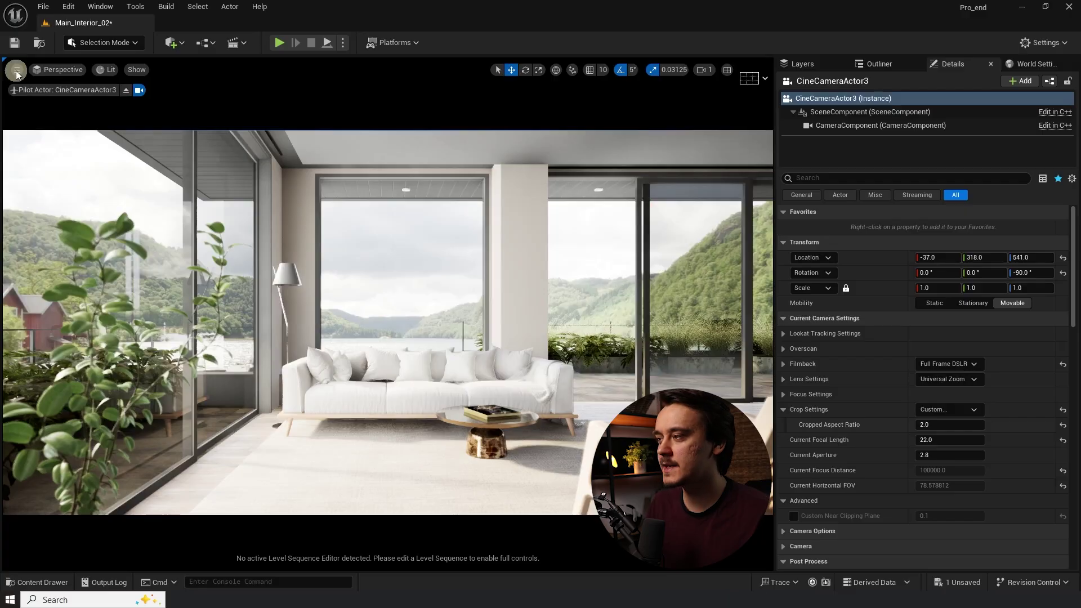
# Capture a High Resolution Screenshot of the viewport and open the folder holding the saved PNG
pyautogui.click(16, 71)
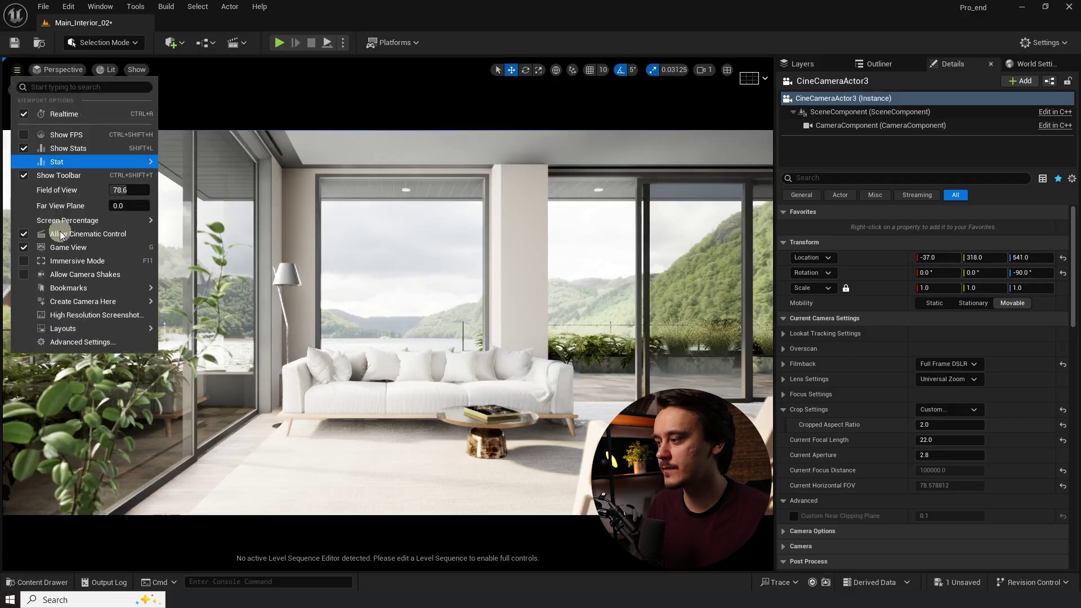
pyautogui.click(100, 316)
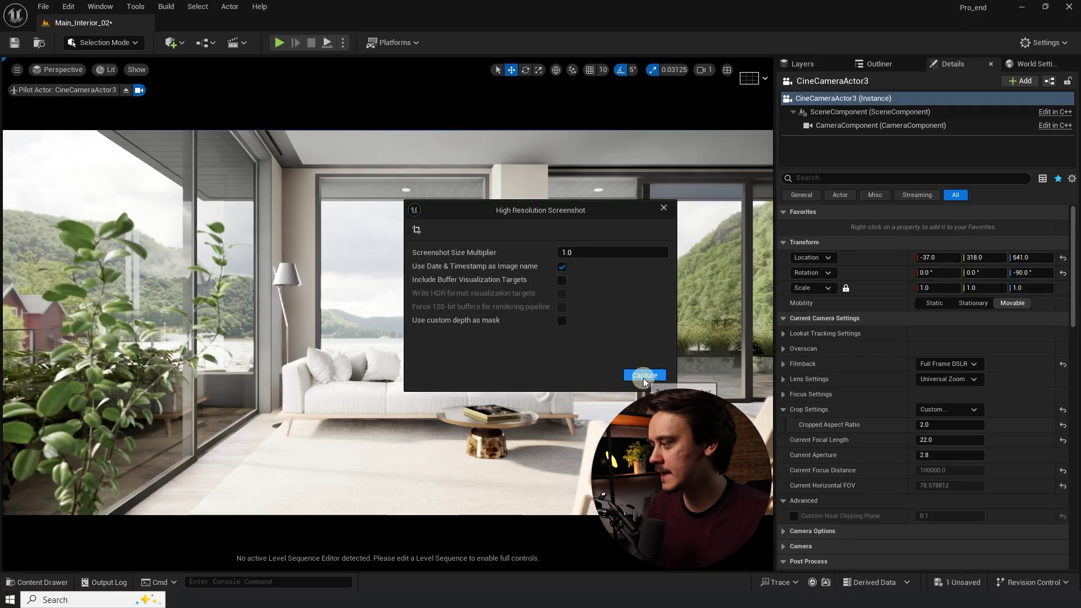
pyautogui.click(644, 375)
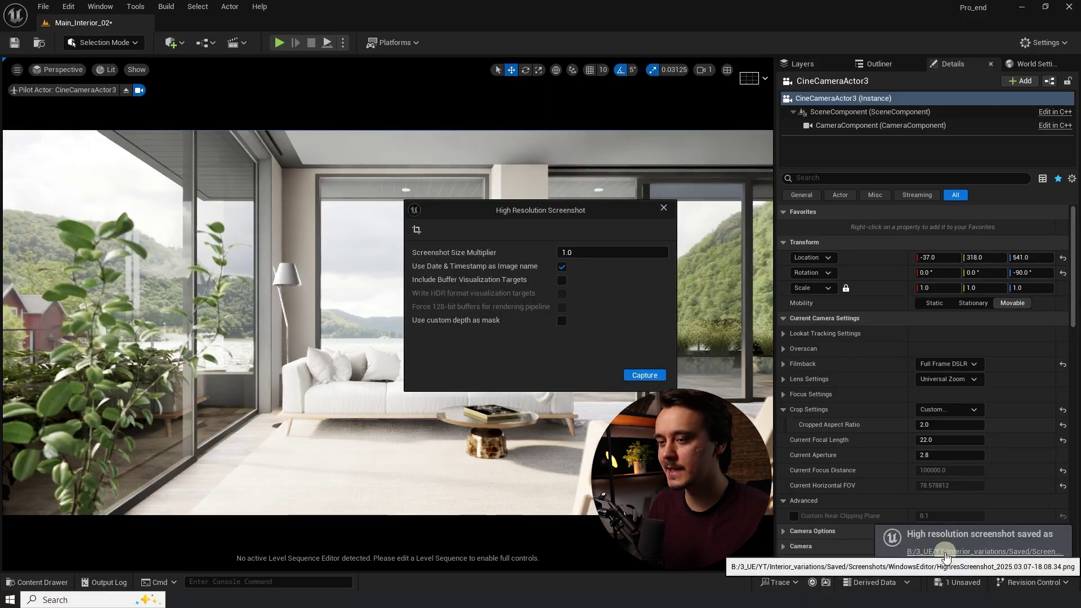
pyautogui.click(945, 553)
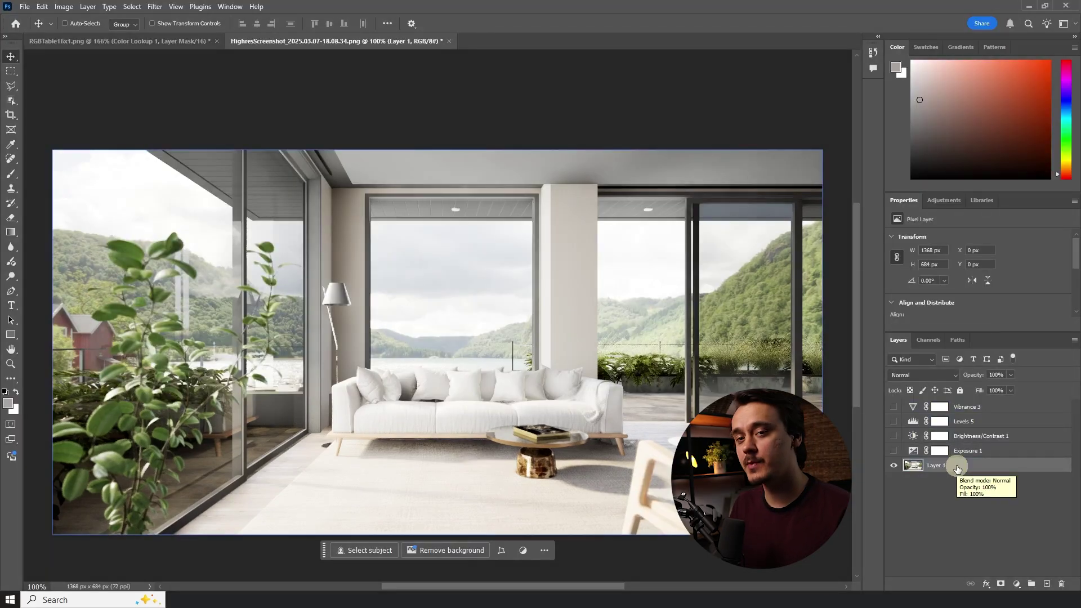
# Toggle Exposure 1 to compare, then turn on Brightness/Contrast 1, Levels 5 and Vibrance 3
pyautogui.click(893, 451)
pyautogui.click(893, 450)
pyautogui.click(893, 450)
pyautogui.click(920, 436)
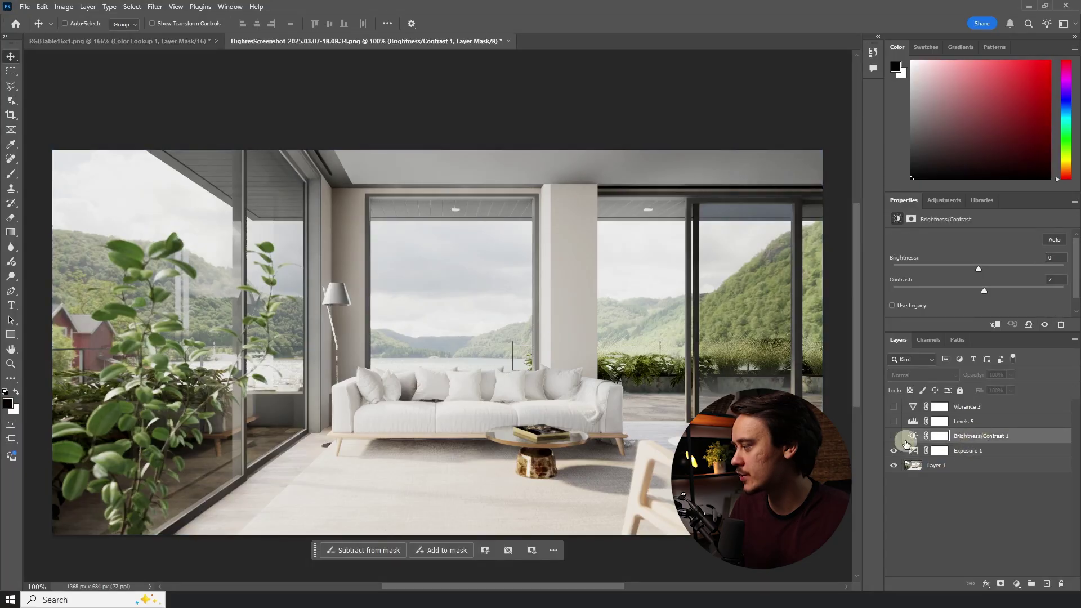
pyautogui.click(894, 422)
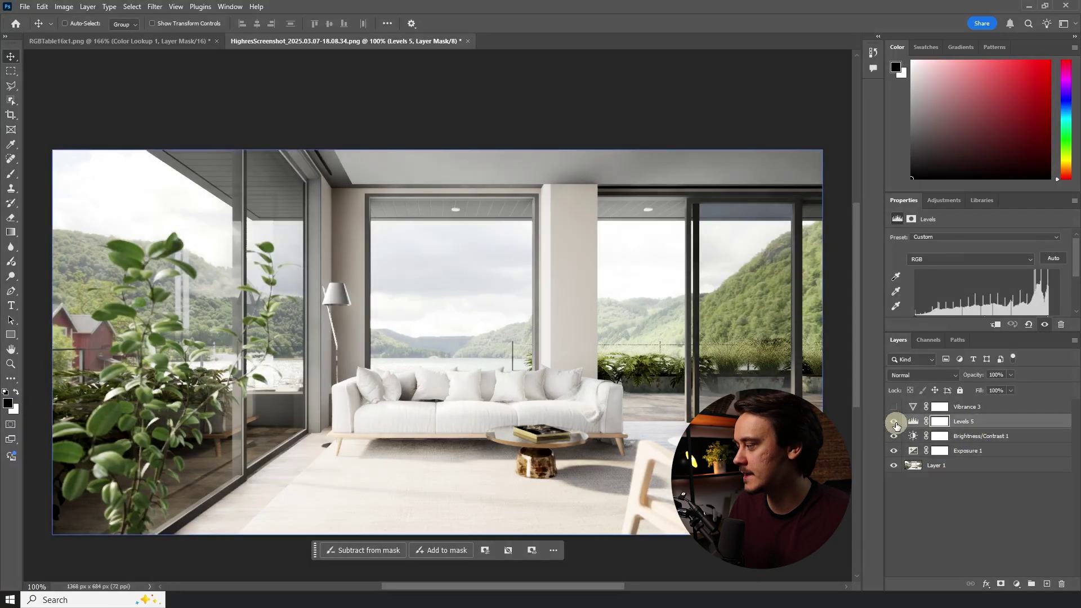
pyautogui.click(894, 407)
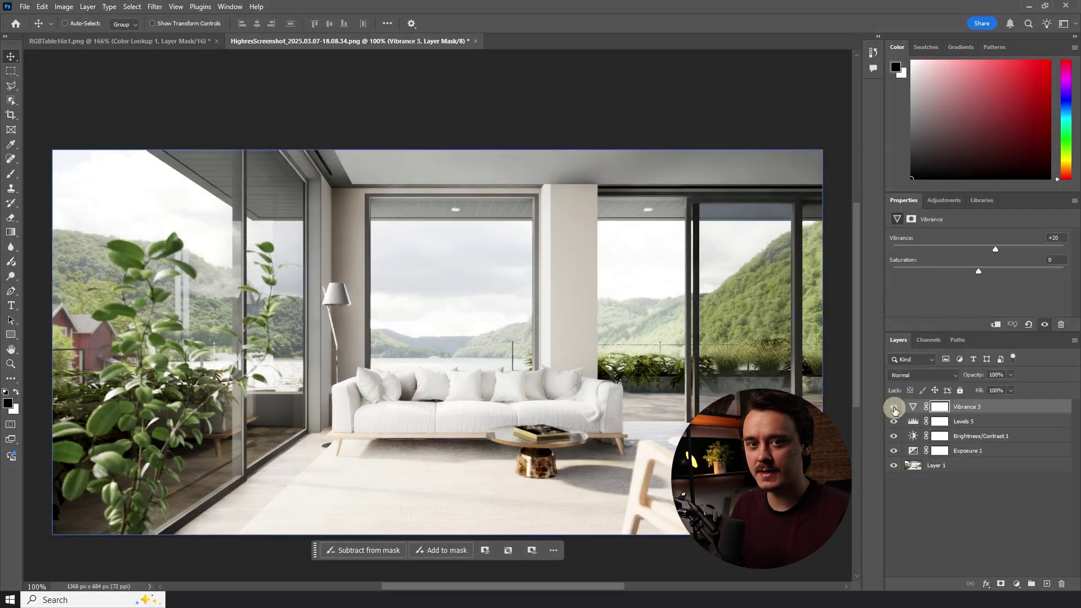
# Add a Color Lookup adjustment layer and choose Load 3D LUT from its 3DLUT File list
pyautogui.click(944, 201)
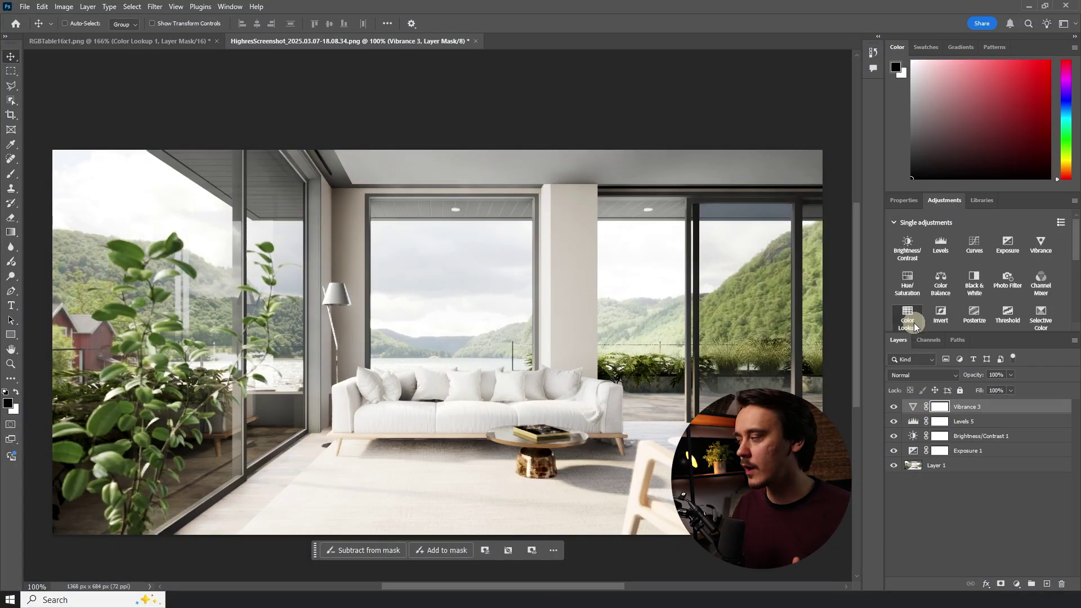
pyautogui.click(907, 319)
pyautogui.click(1007, 240)
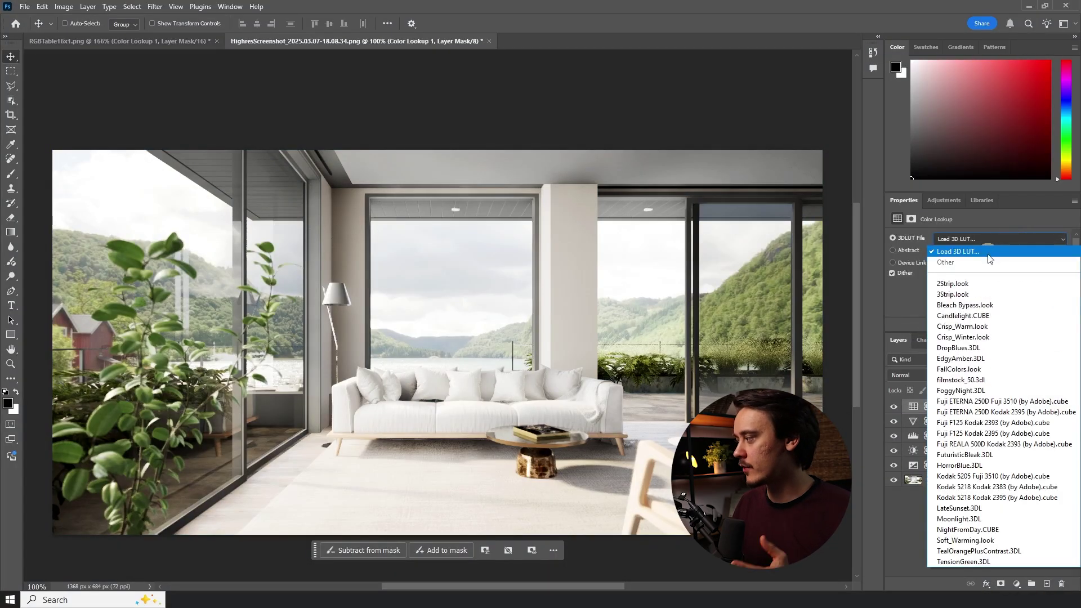
pyautogui.click(989, 258)
# Load Grit.cube as the Color Lookup LUT and open Photoshop's LUT presets folder
pyautogui.click(157, 314)
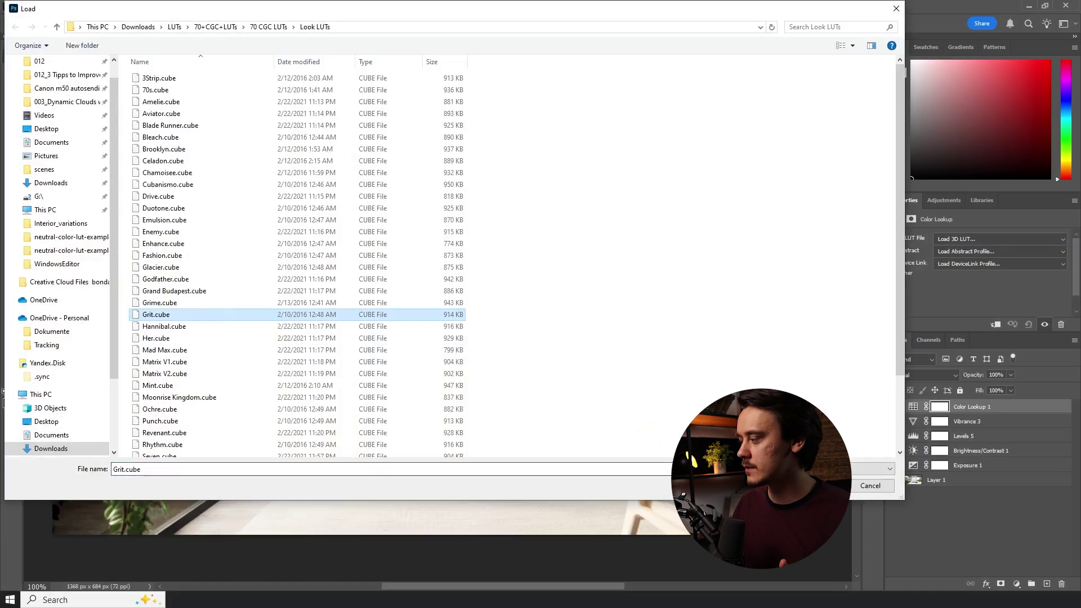
pyautogui.press('Return')
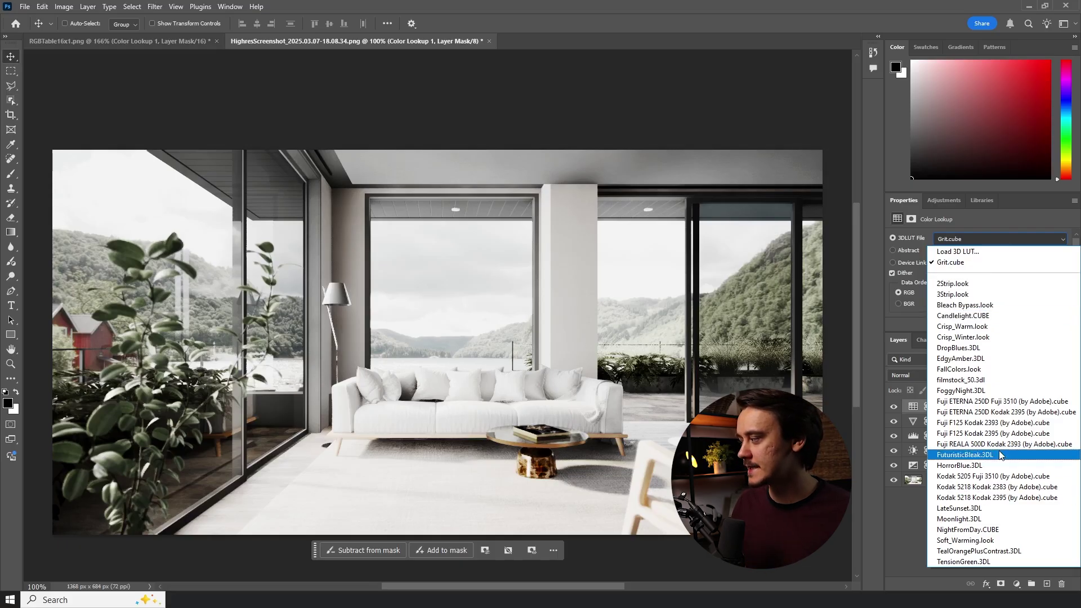
pyautogui.click(957, 251)
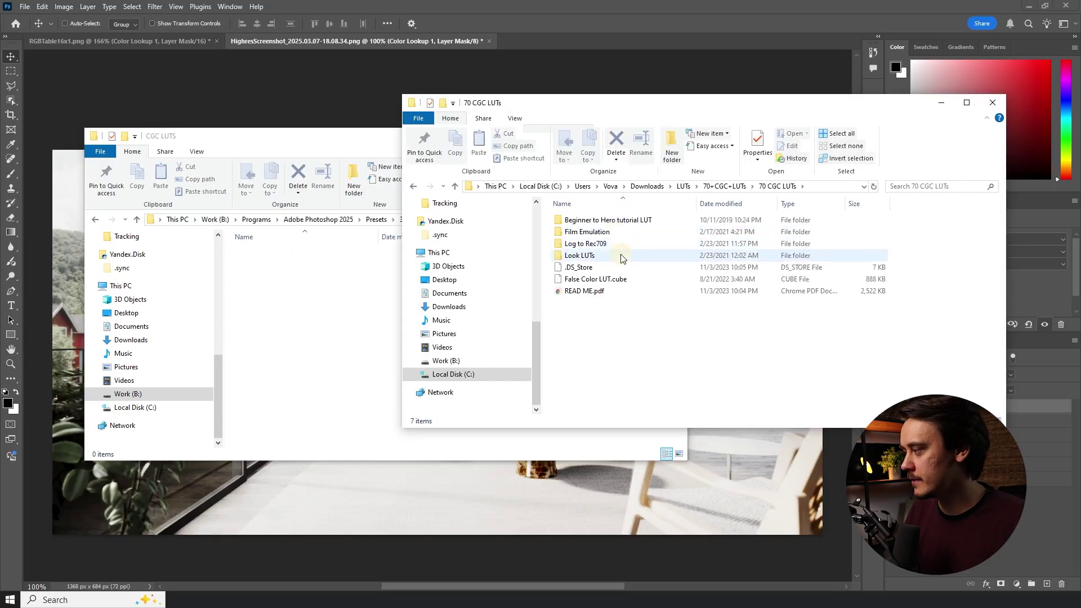
# Copy all 41 Look LUT files into Photoshop's CGC LUTS preset folder
pyautogui.doubleClick(621, 256)
pyautogui.hotkey('ctrl', 'a')
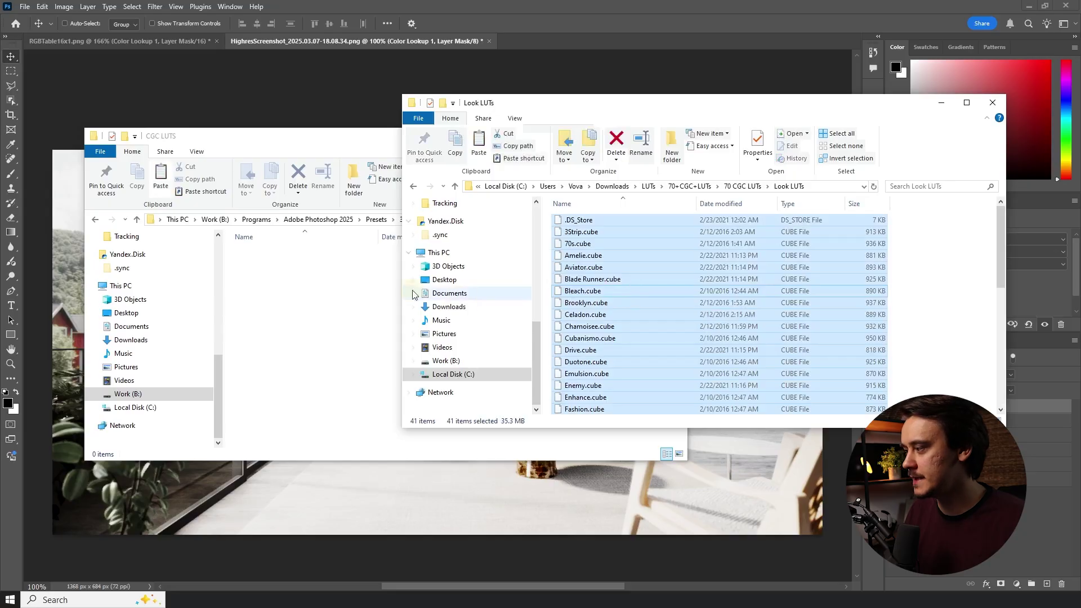
pyautogui.click(292, 289)
pyautogui.hotkey('ctrl', 'v')
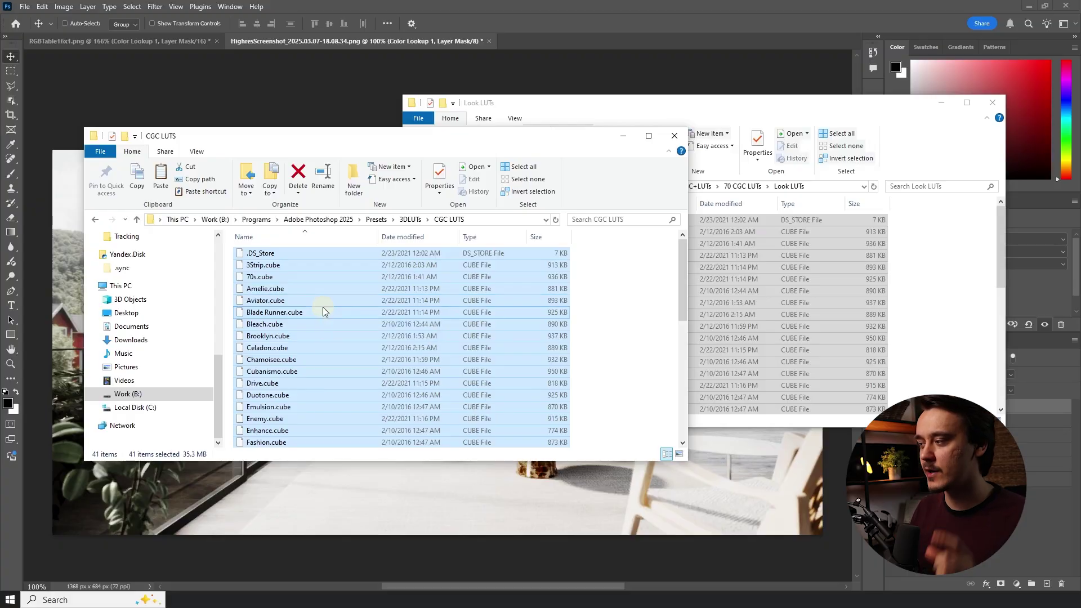
# Bulk-rename the pasted LUT files with the prefix 'CGC LUT_'
pyautogui.rightClick(323, 308)
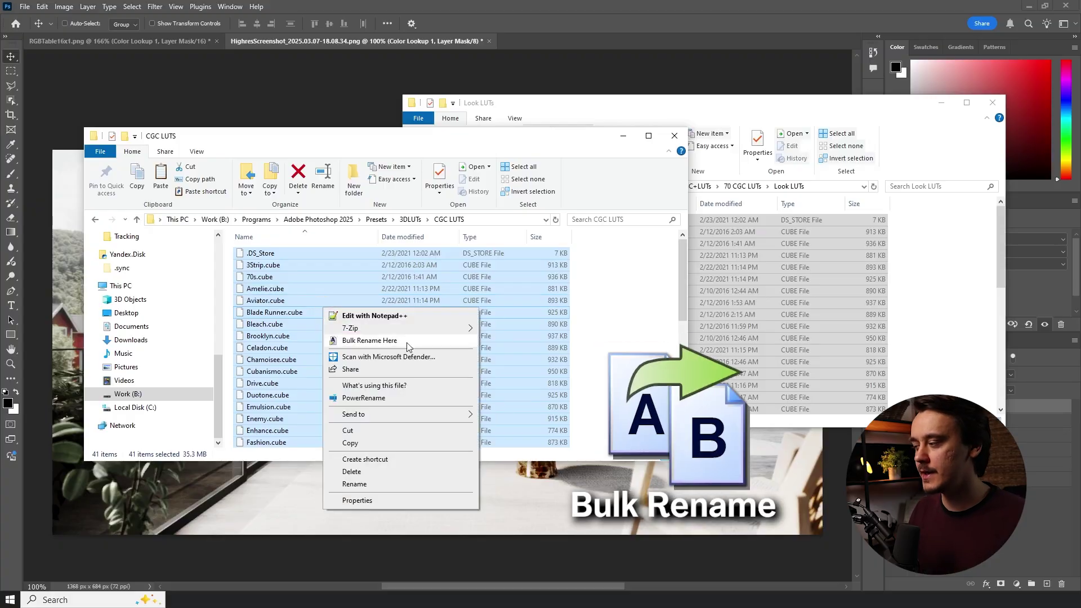
pyautogui.click(355, 341)
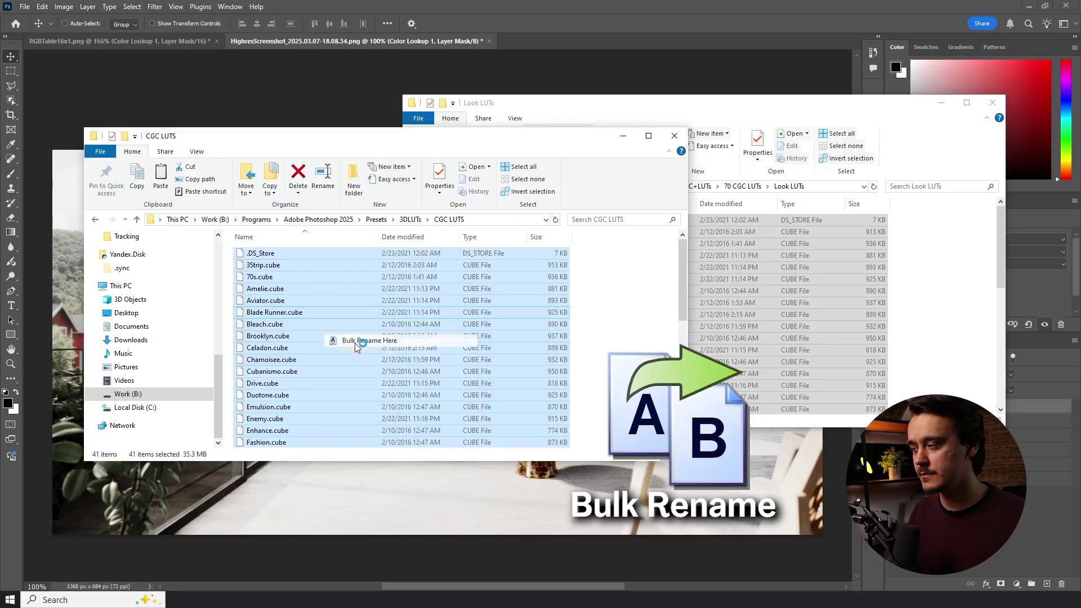
pyautogui.click(540, 326)
pyautogui.write('CGC')
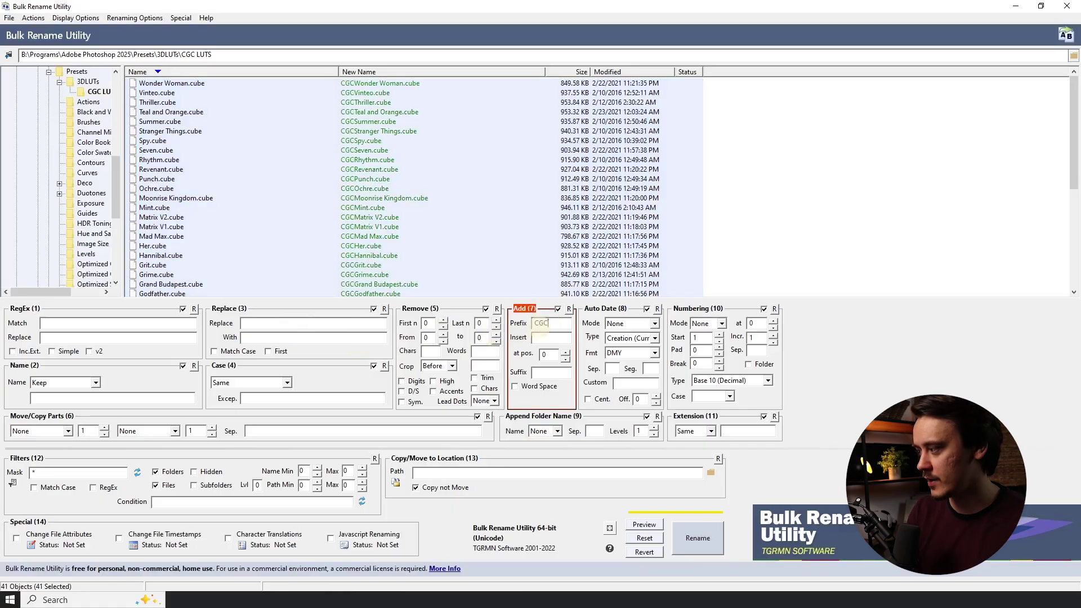
pyautogui.write(' LUT?')
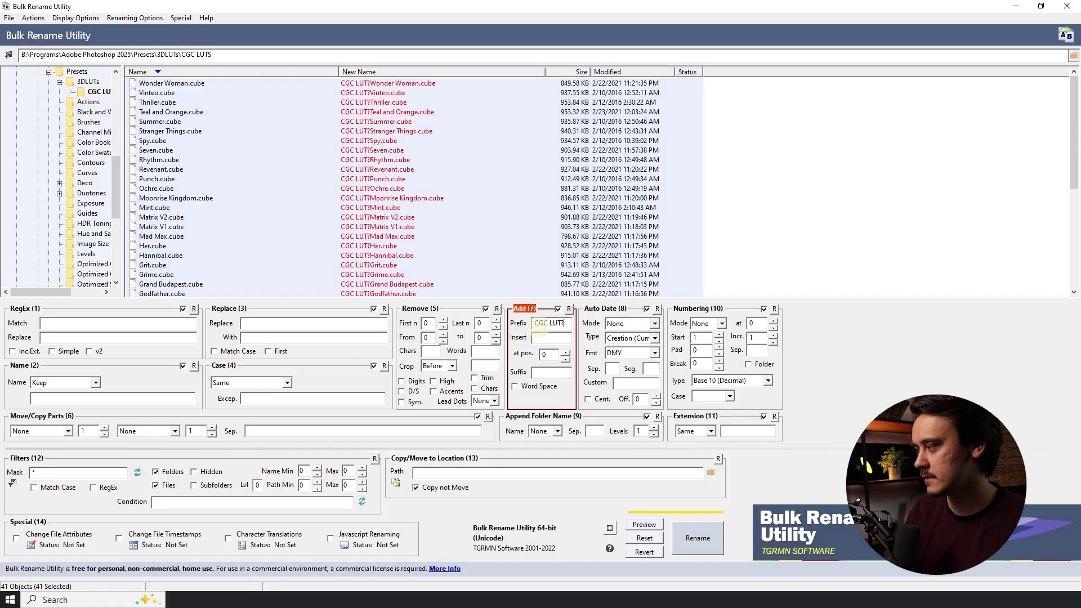
pyautogui.click(697, 538)
pyautogui.click(601, 360)
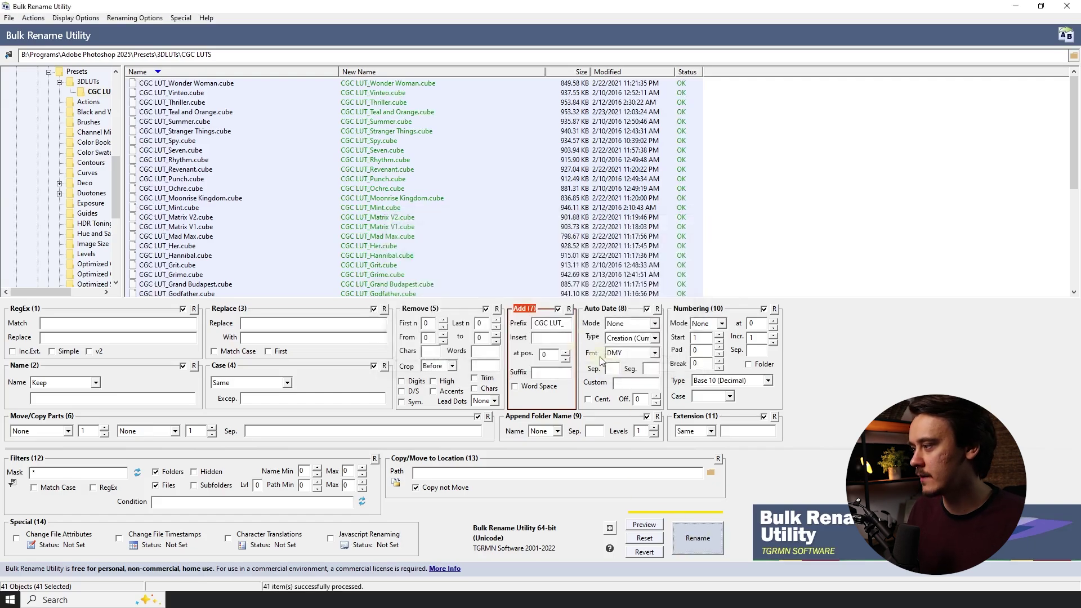
pyautogui.click(1056, 6)
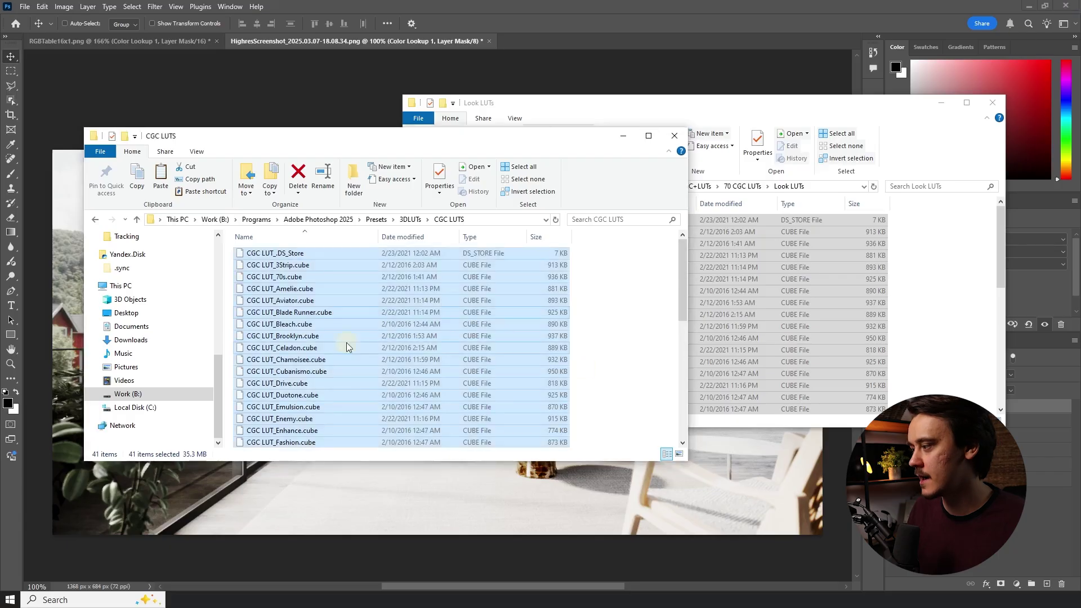
# Close the screenshot PNG and apply CGC LUT_3Strip.cube from the renamed 3D LUT list
pyautogui.click(610, 4)
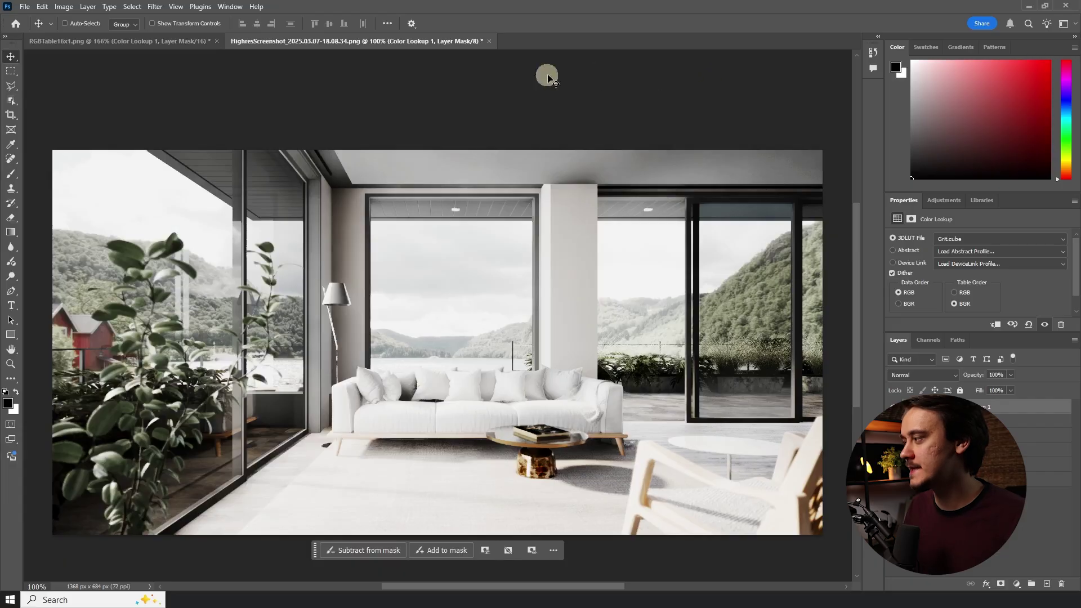
pyautogui.click(491, 43)
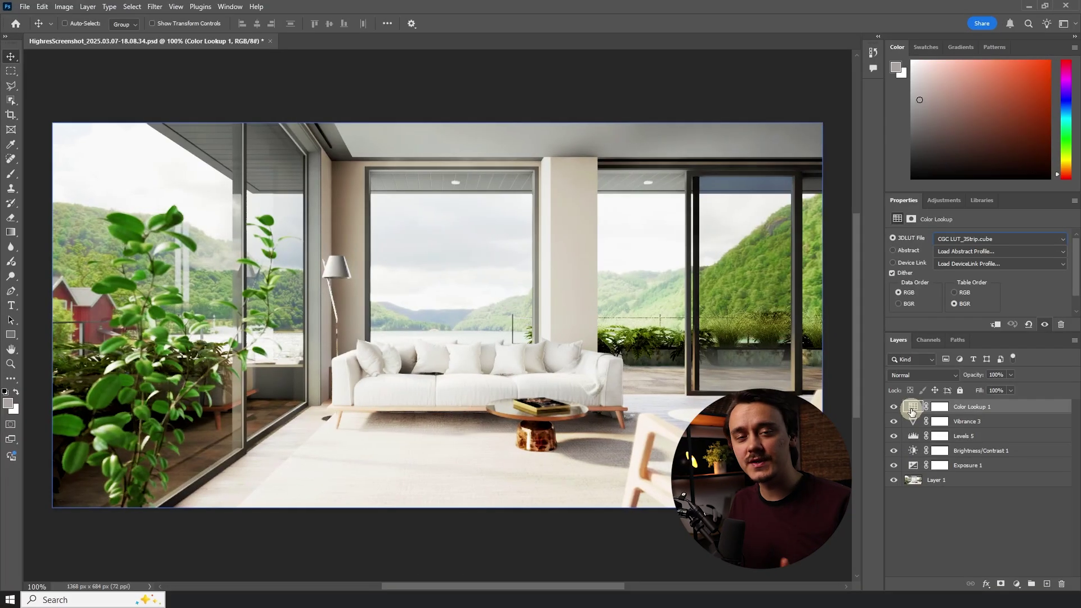
pyautogui.click(996, 238)
pyautogui.scroll(2, 1012, 53)
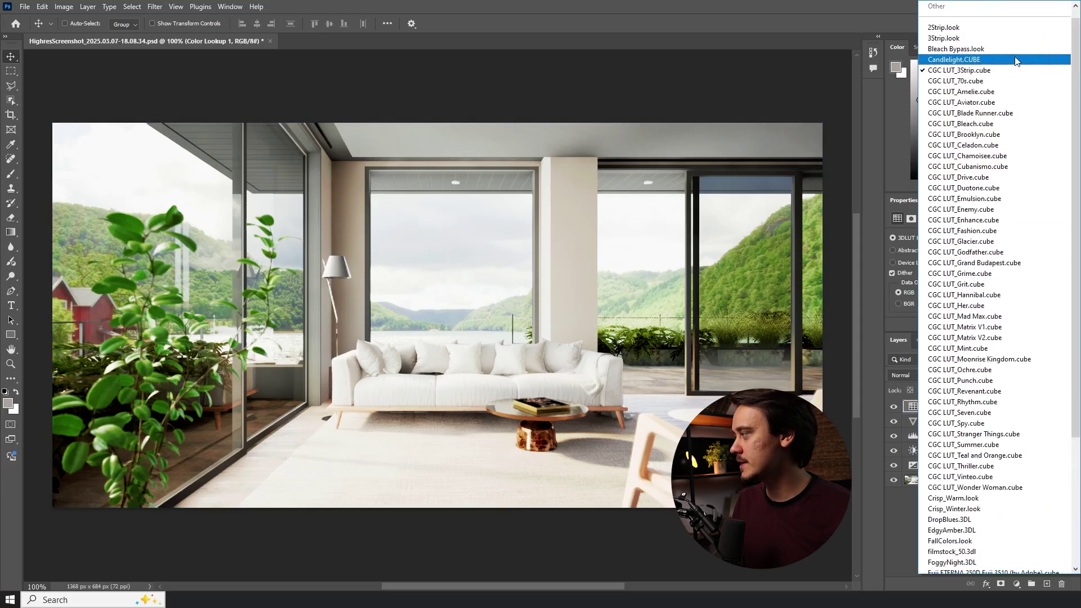
pyautogui.scroll(-1, 1002, 180)
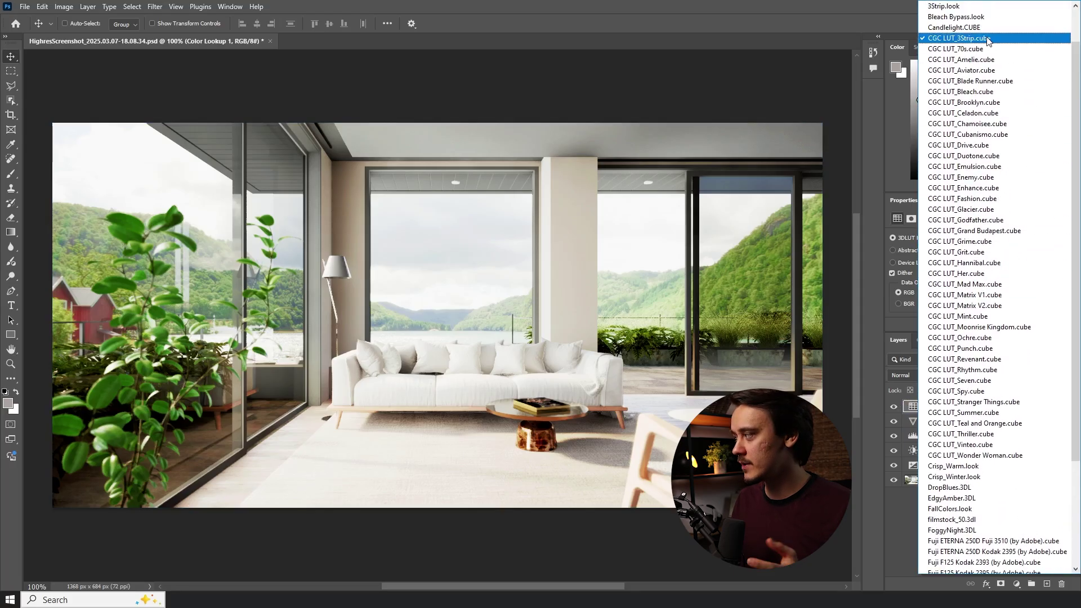
pyautogui.click(986, 38)
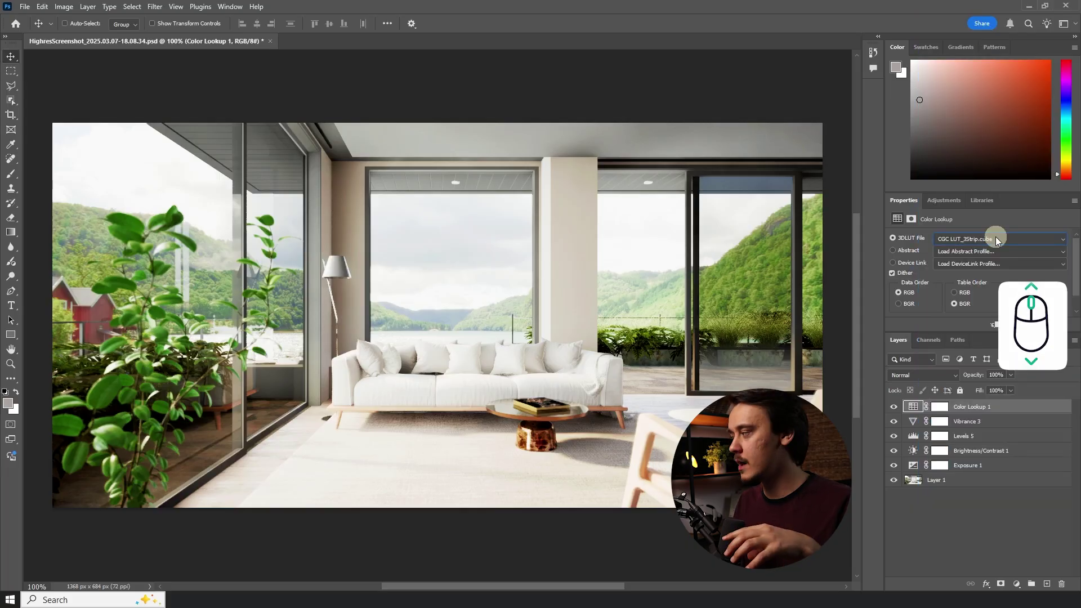
# Browse further to CGC LUT_Ochre.cube and lower the Color Lookup layer's opacity to 48%
pyautogui.scroll(-2, 995, 239)
pyautogui.scroll(-1, 996, 239)
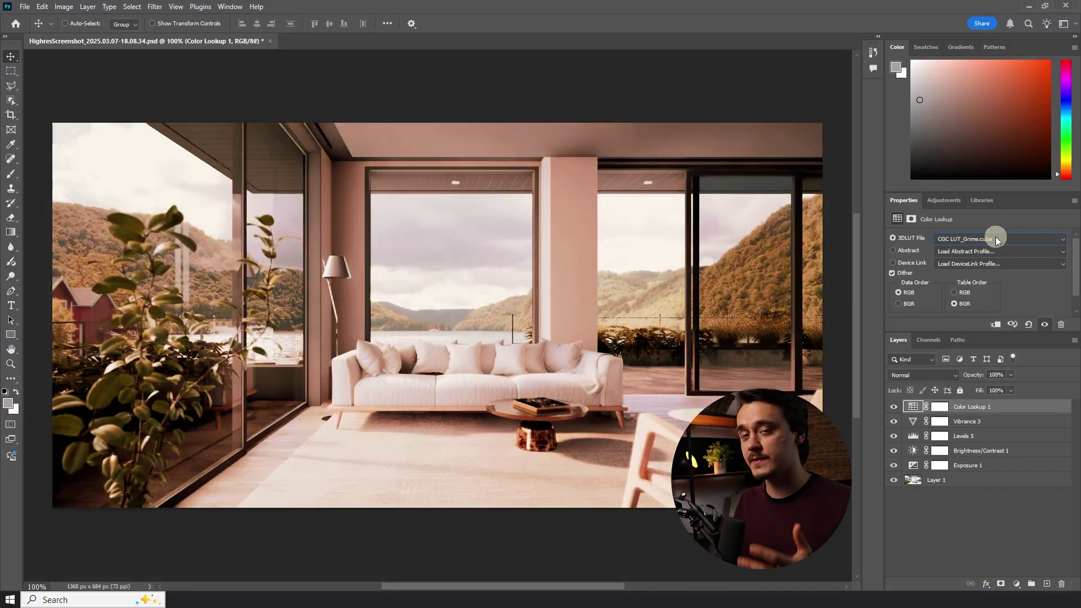
pyautogui.scroll(-3, 995, 238)
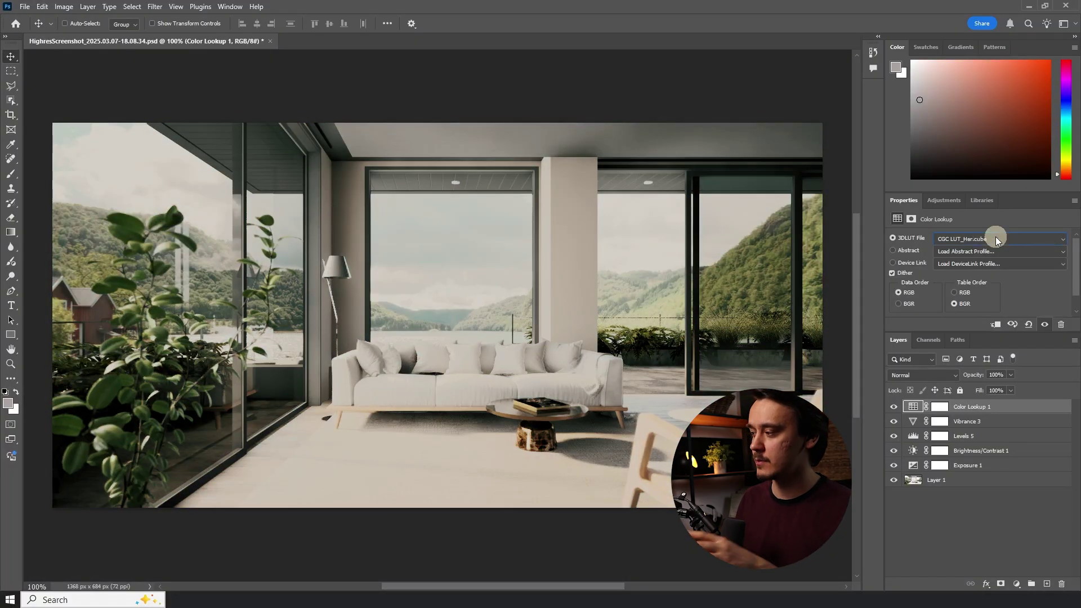
pyautogui.scroll(-3, 996, 239)
pyautogui.click(1011, 375)
pyautogui.moveTo(998, 389); pyautogui.dragTo(984, 388)
# Set the grading Color Lookup layer's opacity to 50%
pyautogui.write('50')
pyautogui.press('Return')
pyautogui.click(940, 406)
# Stack a second Color Lookup with CGC LUT_Enhance.cube, compare, then open RGBTable16x1.png
pyautogui.click(944, 200)
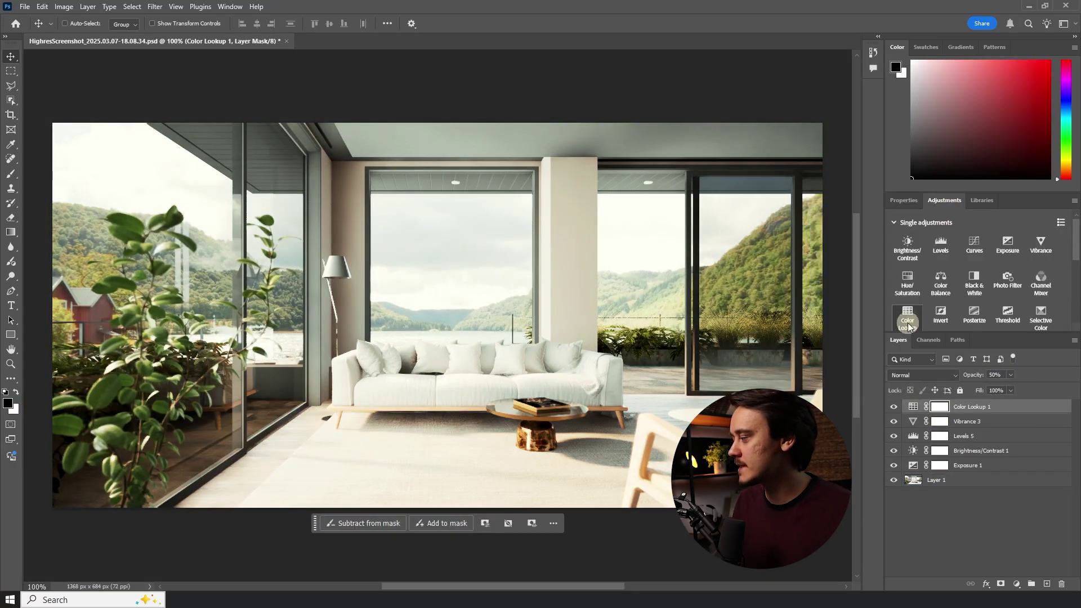
pyautogui.click(907, 318)
pyautogui.click(995, 239)
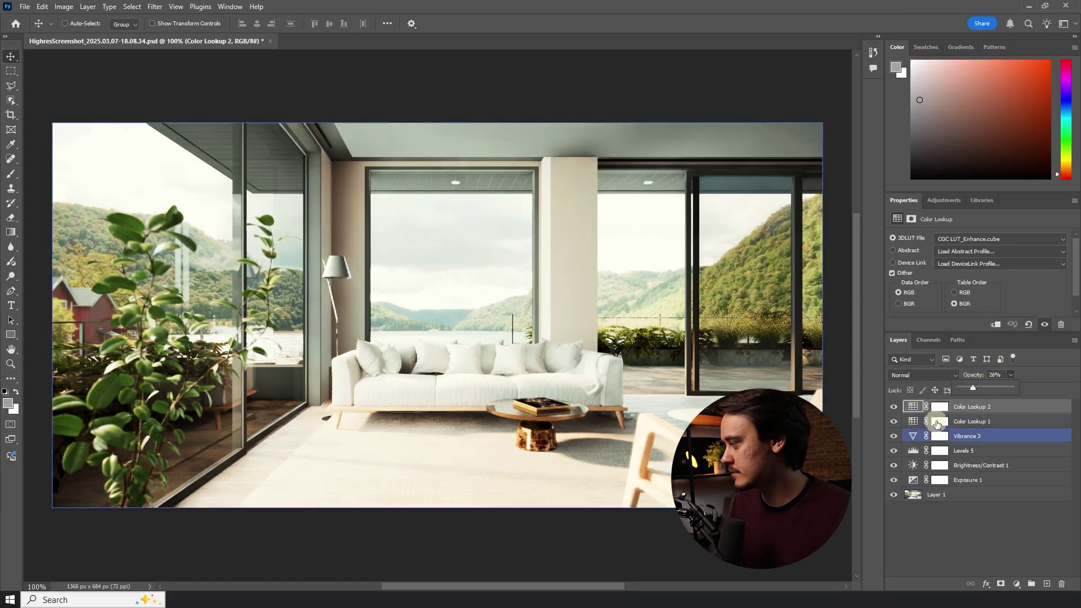
pyautogui.keyDown('alt'); pyautogui.click(893, 494); pyautogui.keyUp('alt')
pyautogui.keyDown('alt'); pyautogui.click(893, 494); pyautogui.keyUp('alt')
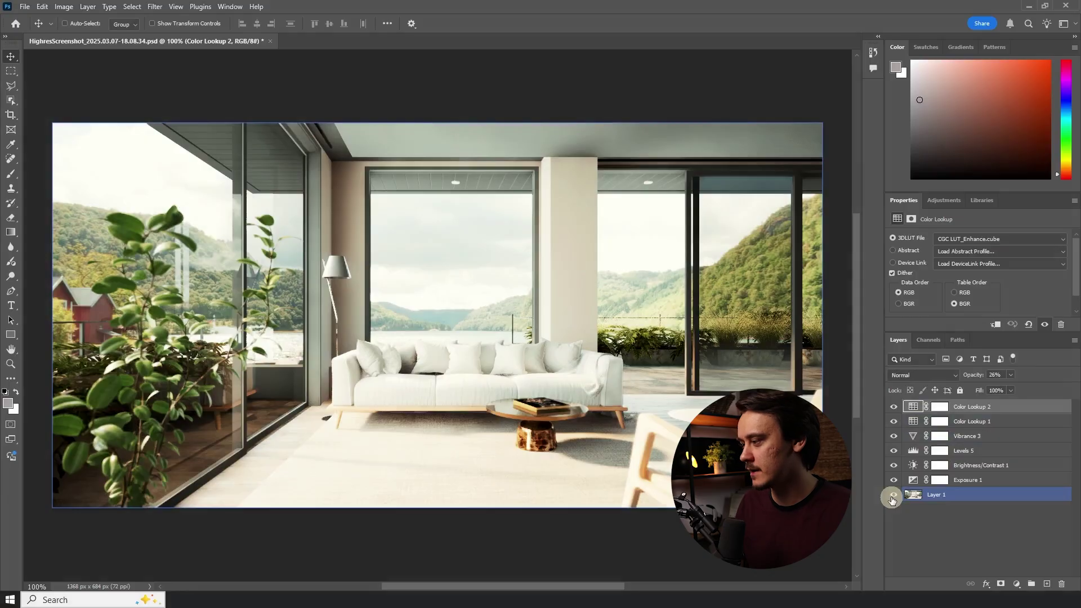
pyautogui.click(363, 308)
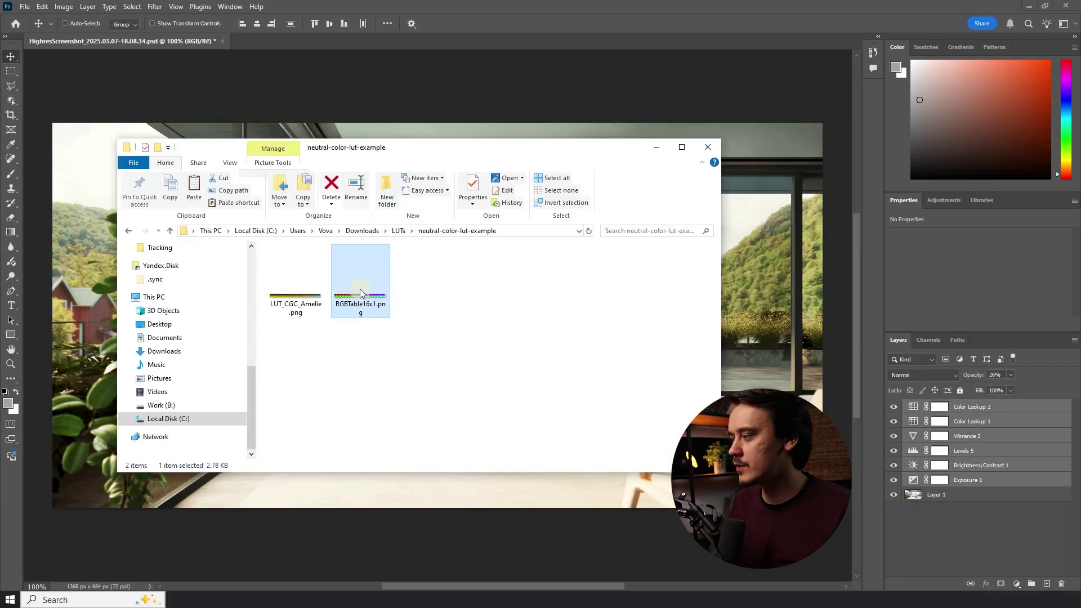
pyautogui.moveTo(360, 293); pyautogui.dragTo(485, 41)
# Convert the RGBTable16x1 strip to 16 Bits/Channel and unlock its Background layer
pyautogui.click(64, 6)
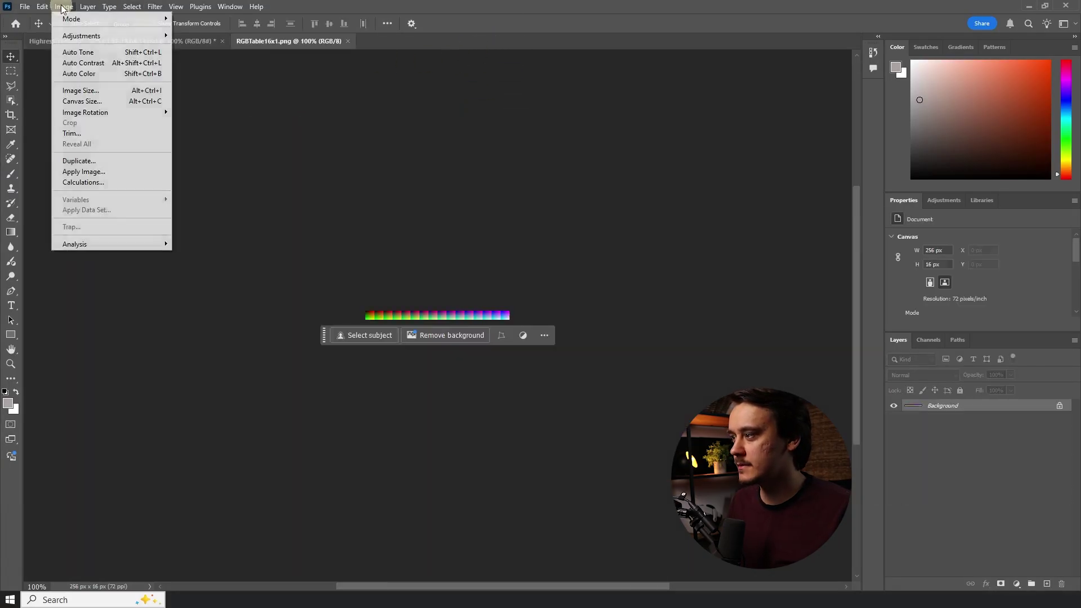
pyautogui.moveTo(110, 20)
pyautogui.click(214, 121)
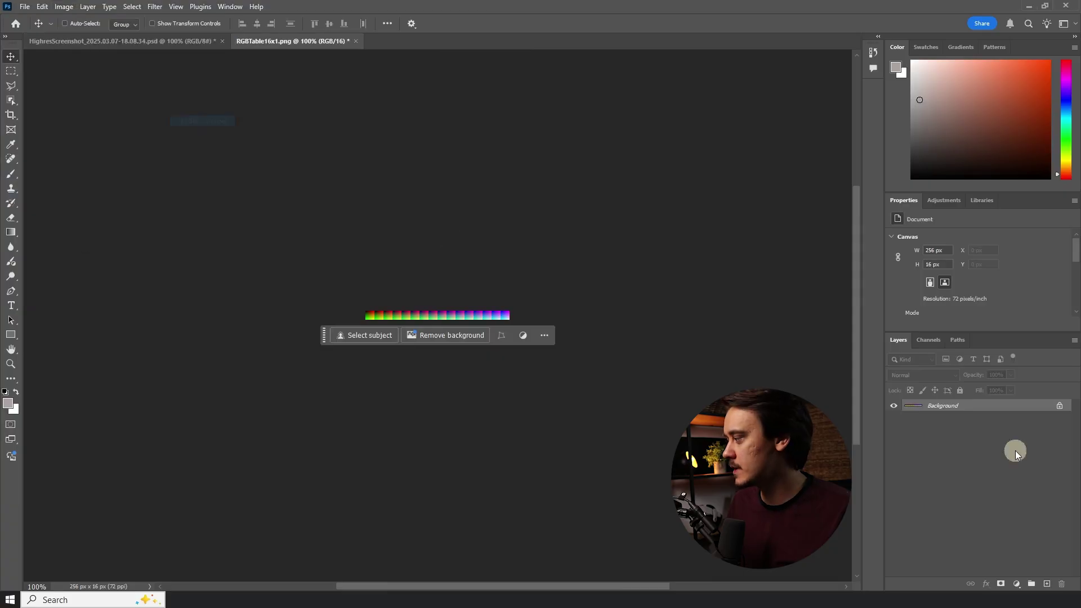
pyautogui.click(1060, 409)
# Copy the screenshot's adjustment layers onto the RGBTable strip and save a copy
pyautogui.hotkey('ctrl', 'Tab')
pyautogui.keyDown('shift'); pyautogui.click(980, 479); pyautogui.keyUp('shift')
pyautogui.moveTo(896, 472); pyautogui.dragTo(577, 329)
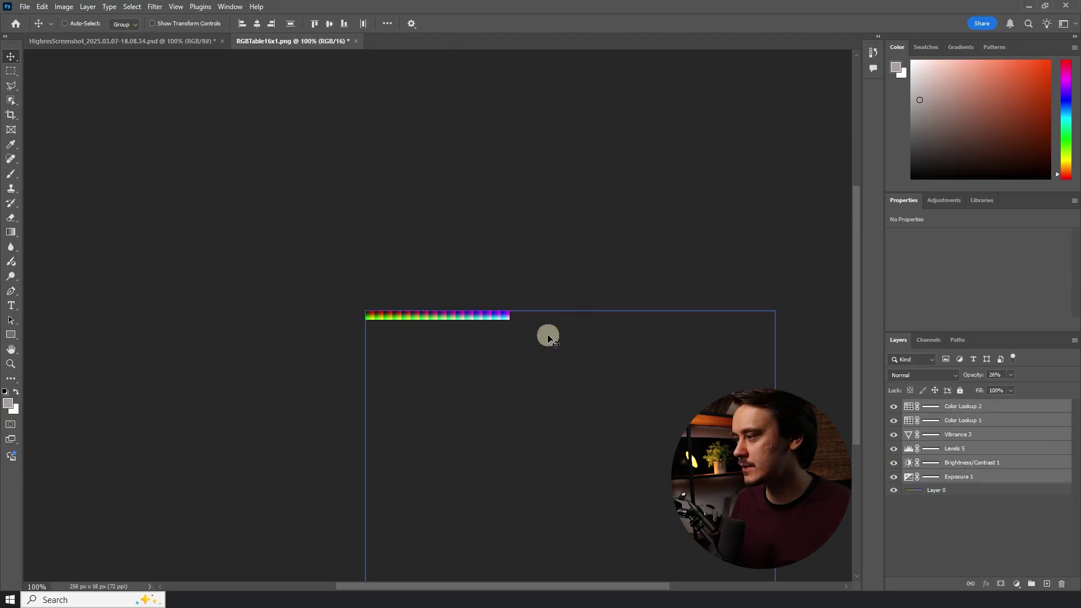
pyautogui.click(26, 7)
pyautogui.click(88, 153)
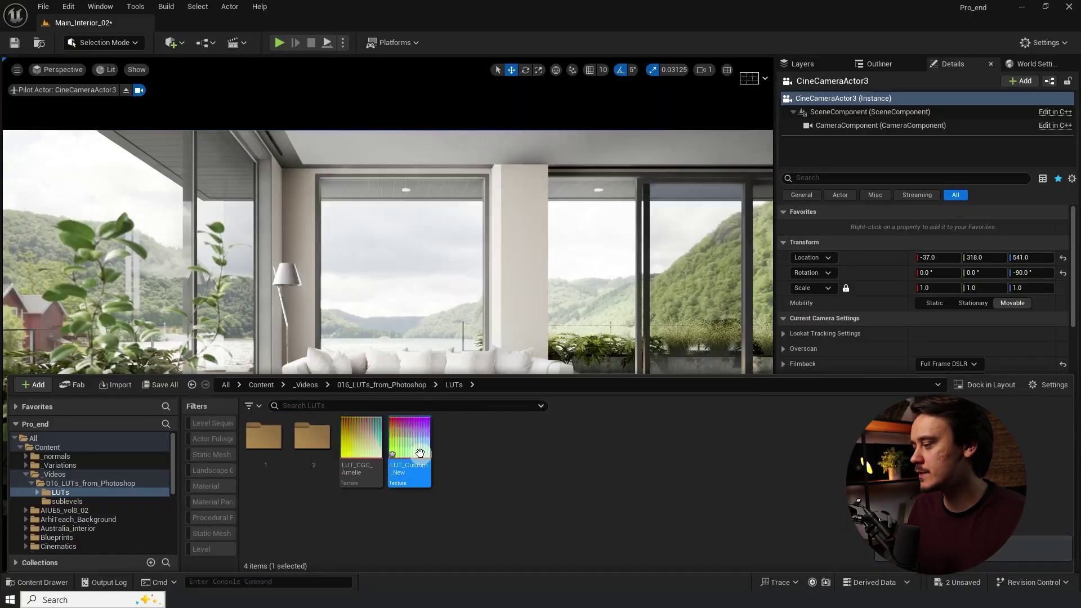
# Give LUT_Custom_New Mip Gen Settings NoMipmaps and Texture Group ColorLookupTable, then save it
pyautogui.doubleClick(420, 454)
pyautogui.click(607, 255)
pyautogui.click(614, 416)
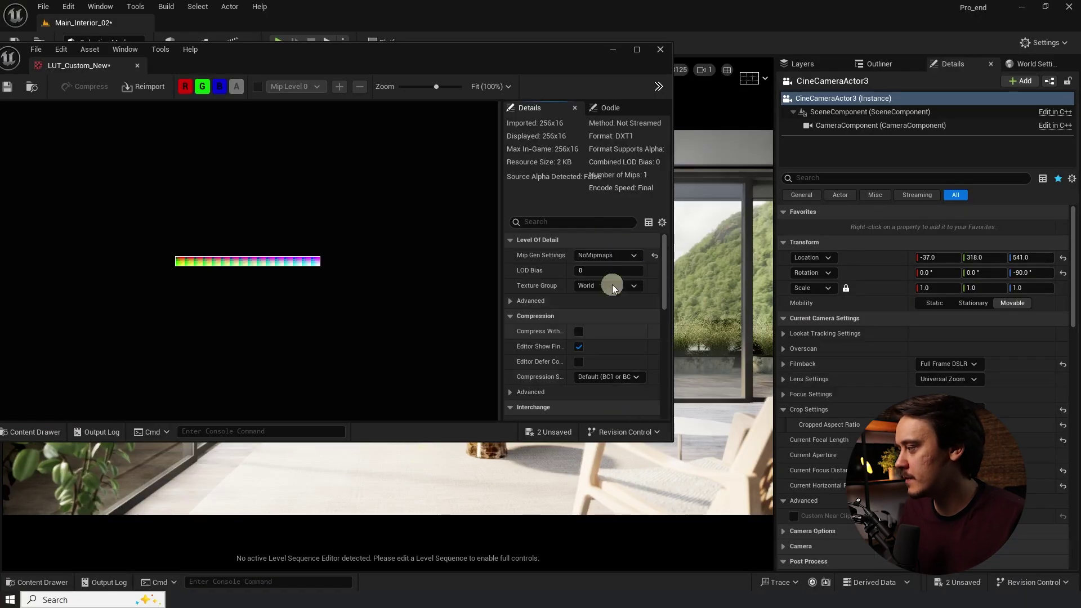
pyautogui.click(613, 287)
pyautogui.write('col')
pyautogui.click(599, 309)
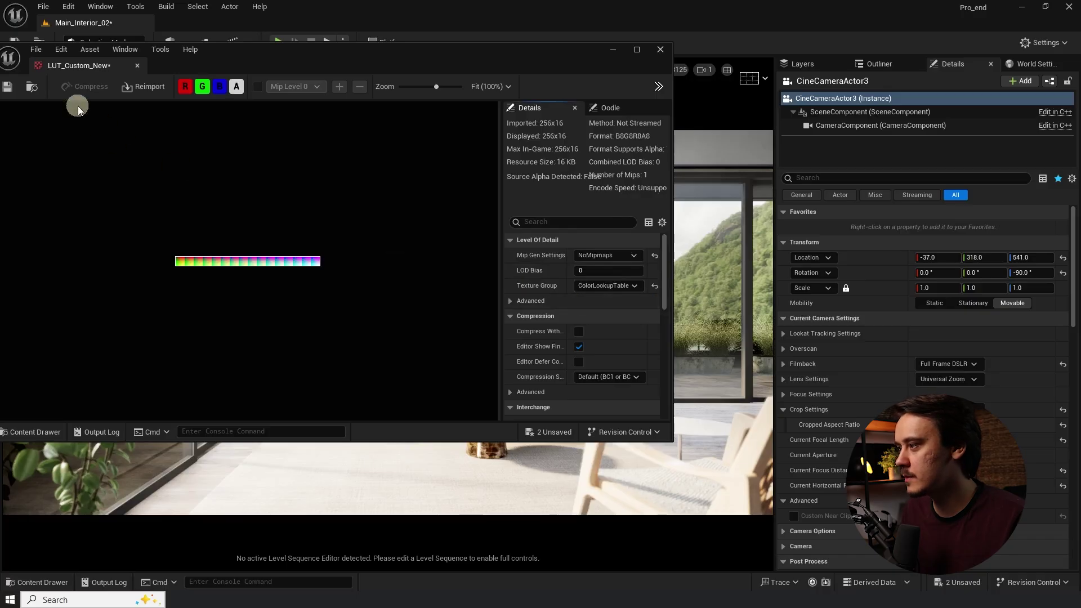
pyautogui.click(13, 90)
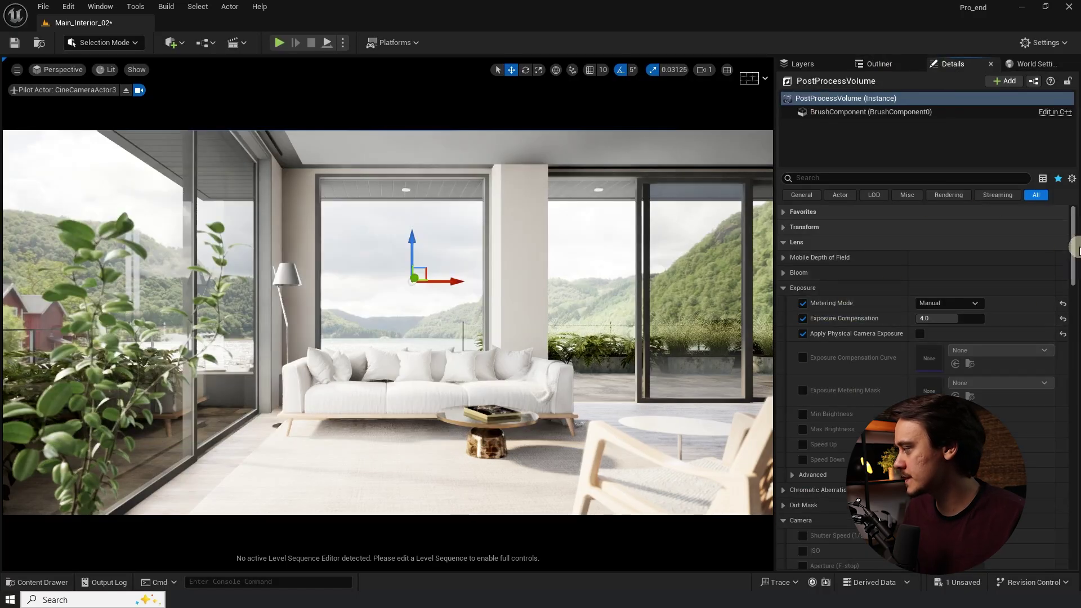
pyautogui.moveTo(1074, 247); pyautogui.dragTo(1072, 332)
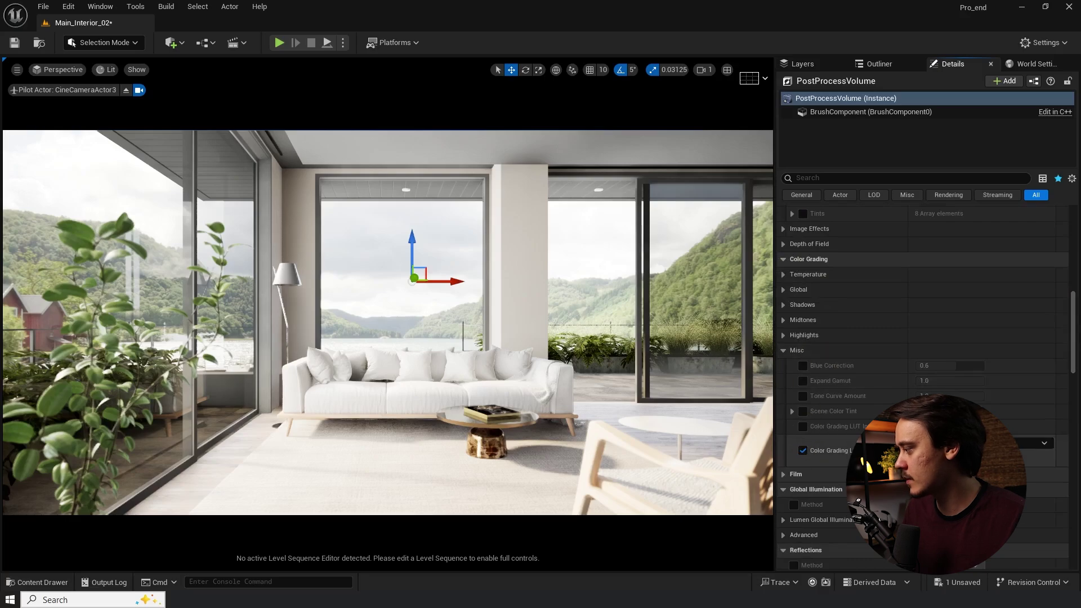
# Enable Color Grading LUT, assign LUT_Custom_New from the Content Drawer, and toggle it to compare
pyautogui.click(803, 450)
pyautogui.scroll(-5, 803, 450)
pyautogui.hotkey('ctrl', 'space')
pyautogui.moveTo(409, 462); pyautogui.dragTo(926, 273)
pyautogui.click(805, 271)
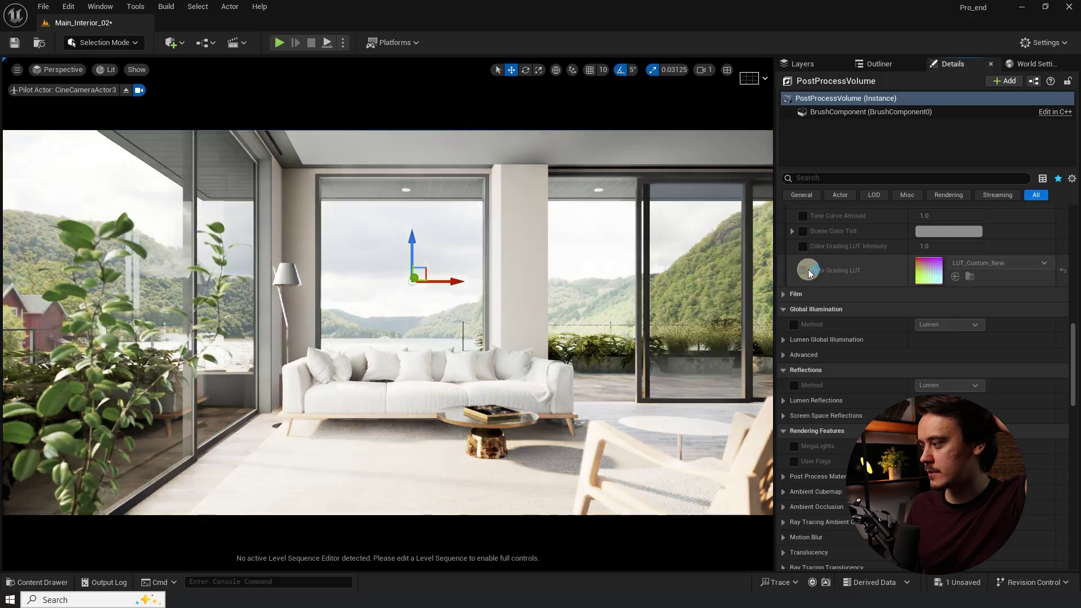
pyautogui.click(805, 271)
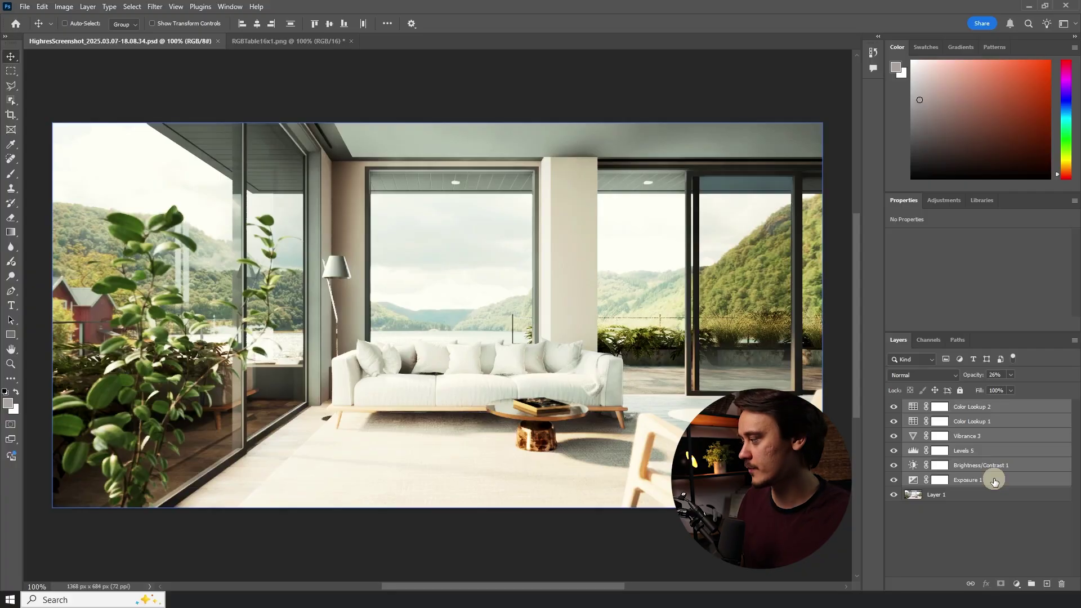
# Turn Layer 1 into a Smart Object, darken the floor in Camera Raw, and copy it
pyautogui.rightClick(914, 407)
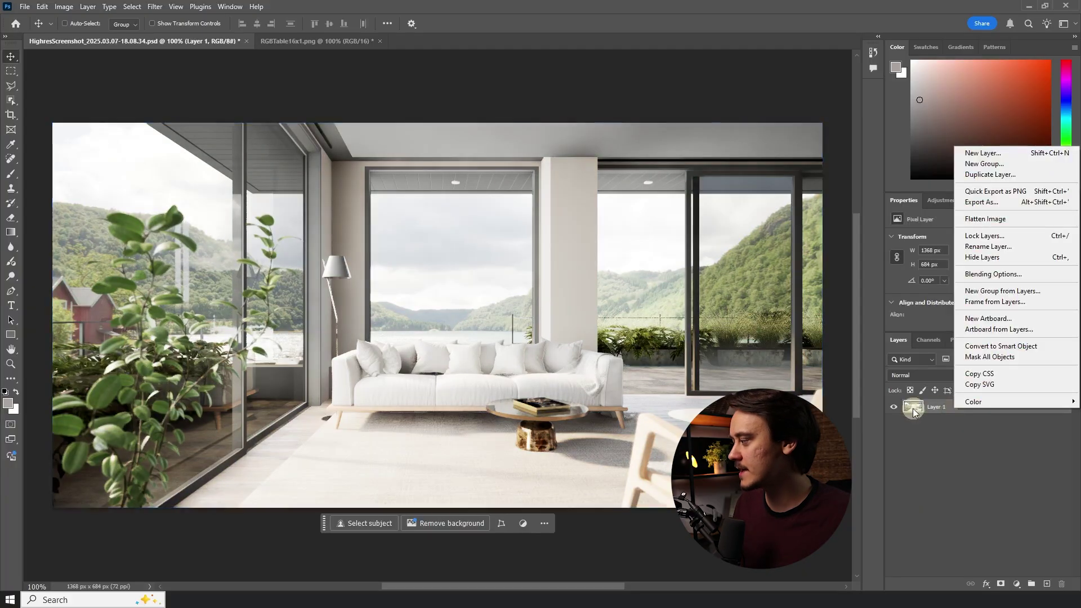
pyautogui.click(990, 346)
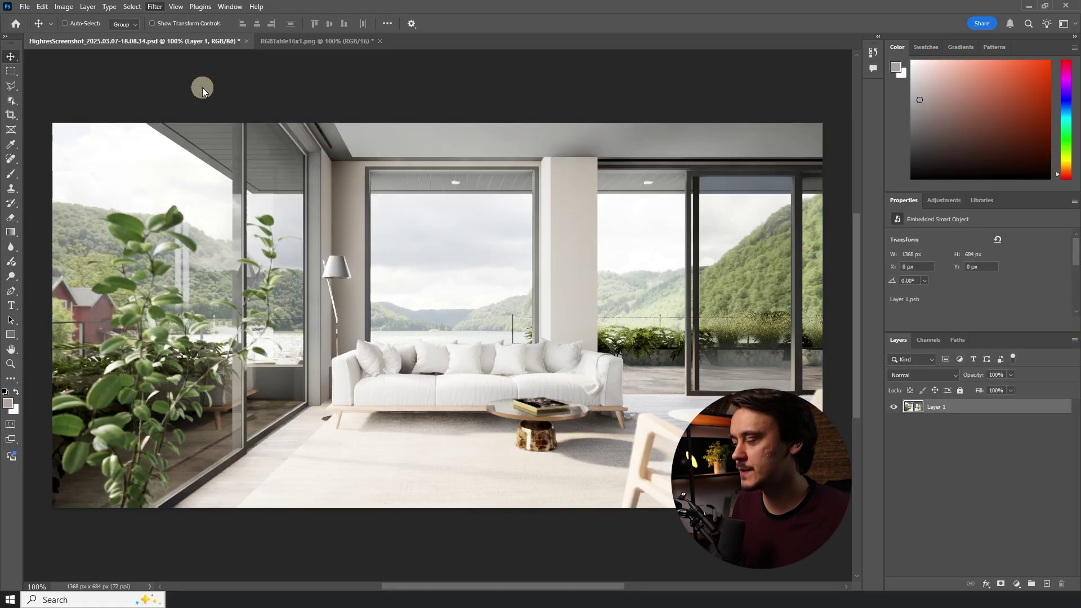
pyautogui.hotkey('ctrl', 'shift', 'a')
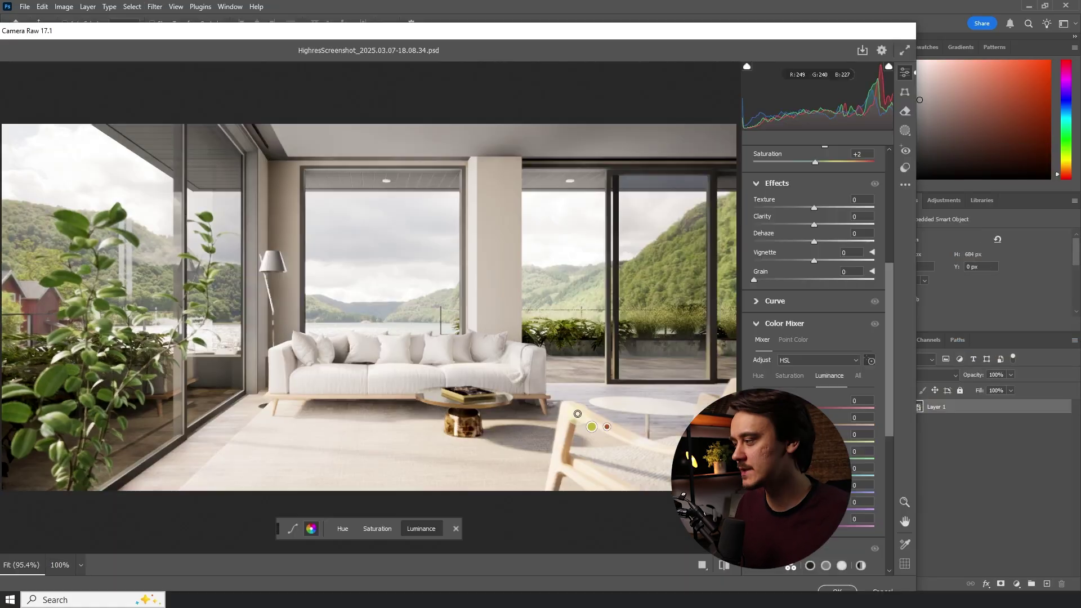
pyautogui.moveTo(577, 414); pyautogui.dragTo(526, 414)
pyautogui.press('Return')
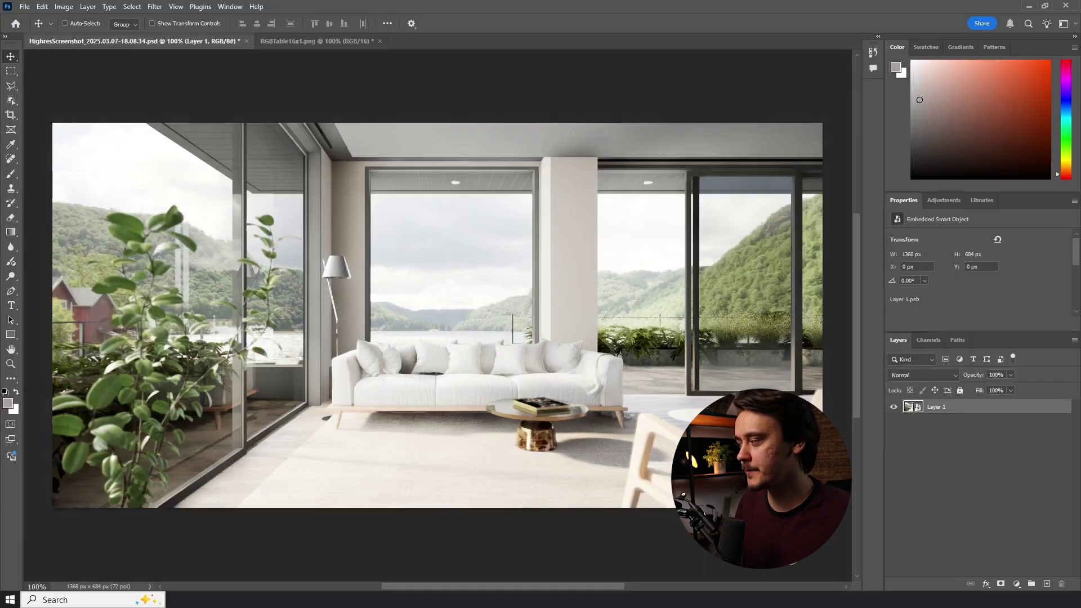
pyautogui.hotkey('ctrl', 'c')
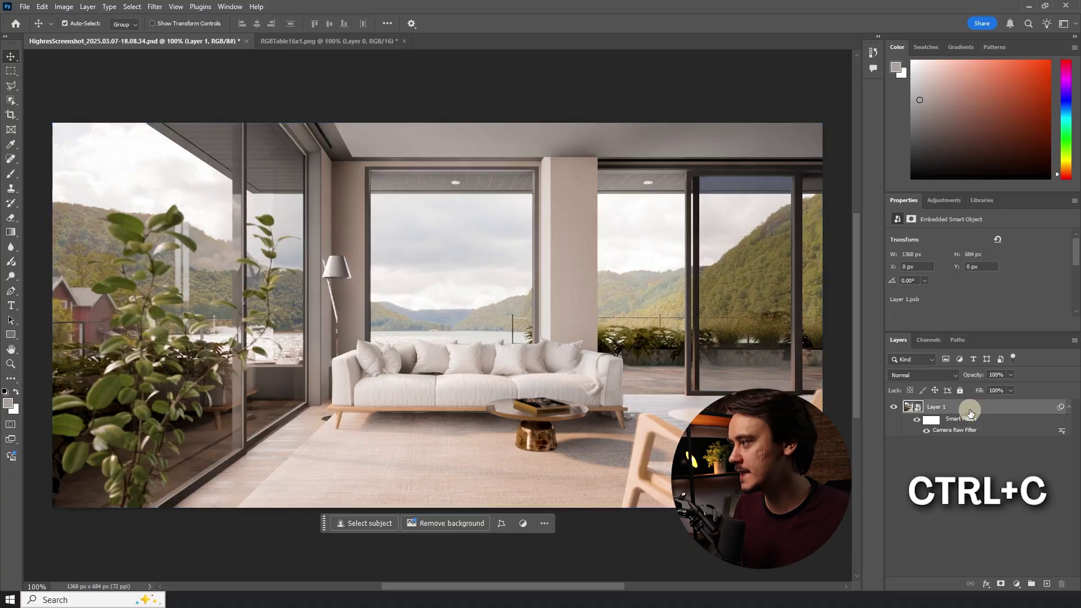
# Paste the graded layer into RGBTable16x1.png and convert the LUT strip layer to a Smart Object
pyautogui.click(329, 43)
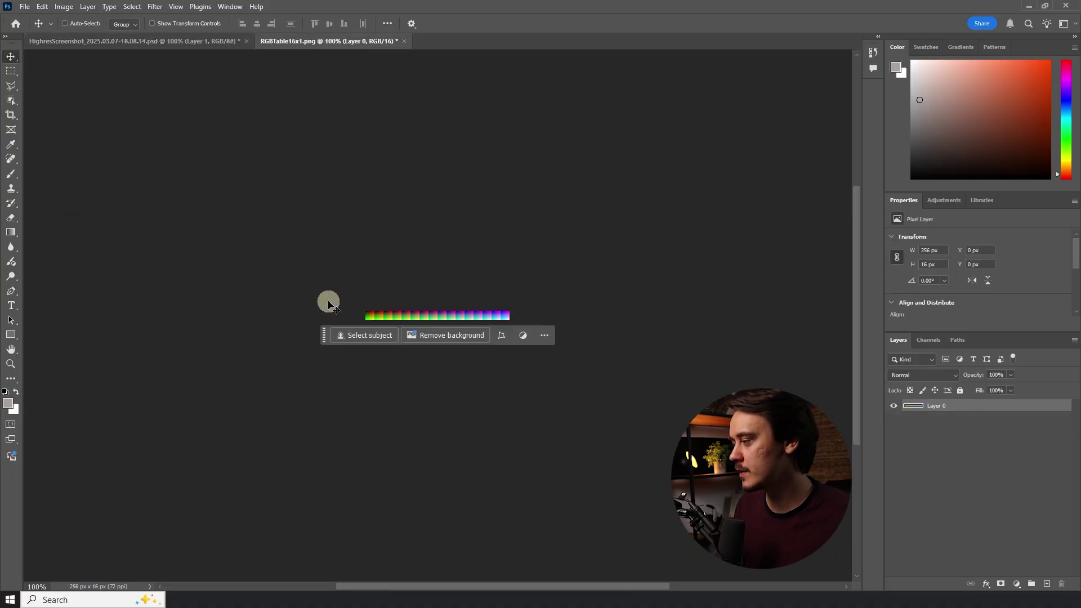
pyautogui.hotkey('ctrl', 'v')
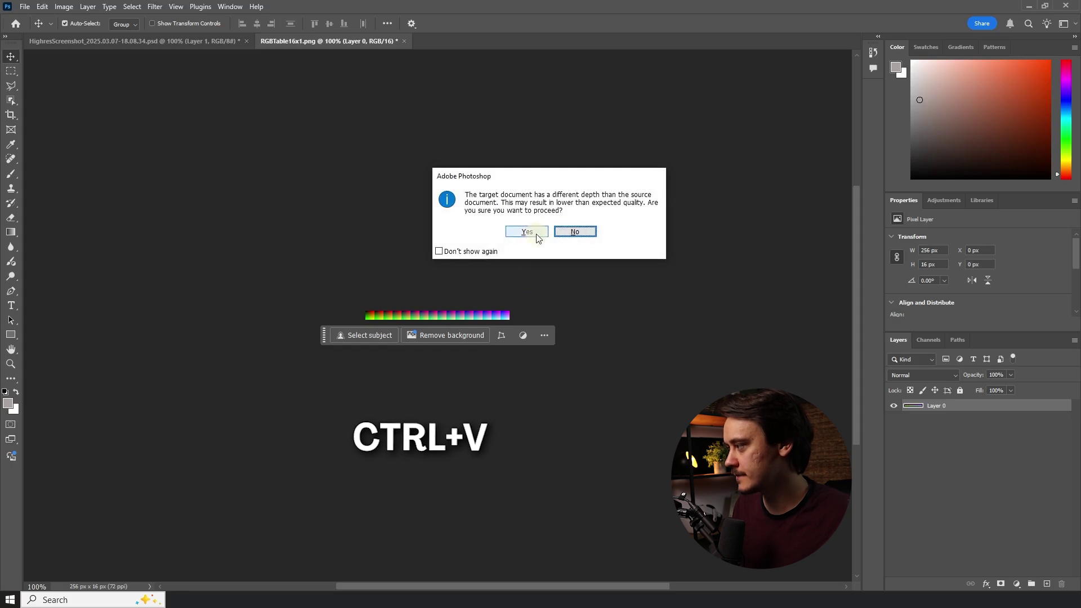
pyautogui.click(527, 231)
pyautogui.rightClick(953, 441)
pyautogui.click(1002, 379)
# Copy the Camera Raw Filter onto Layer 0, delete the pasted layer, and save a copy
pyautogui.moveTo(983, 401); pyautogui.dragTo(965, 430)
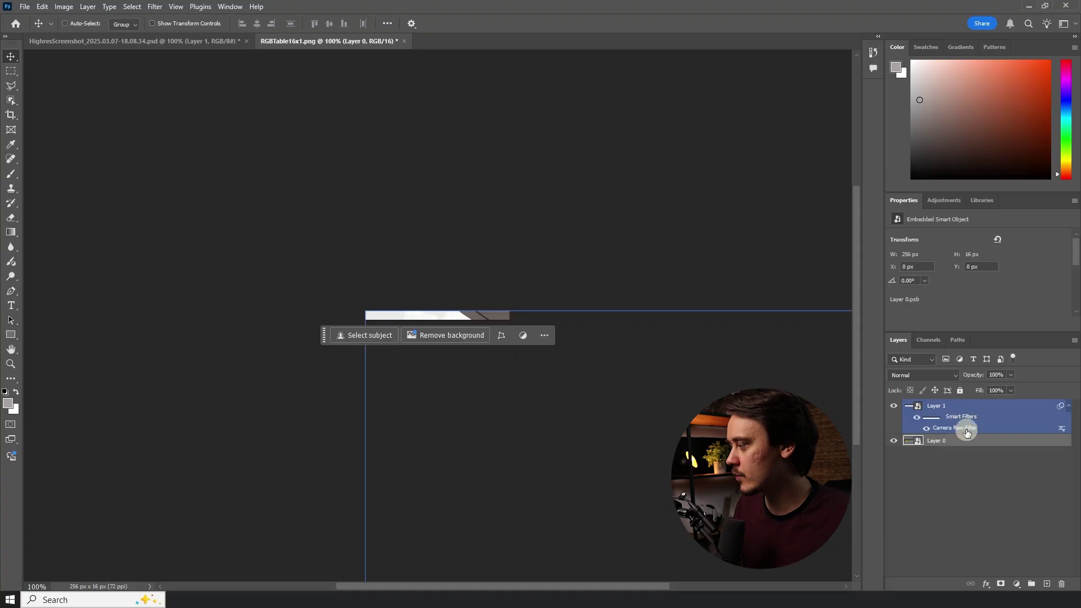
pyautogui.keyDown('alt'); pyautogui.moveTo(954, 432); pyautogui.dragTo(957, 446); pyautogui.keyUp('alt')
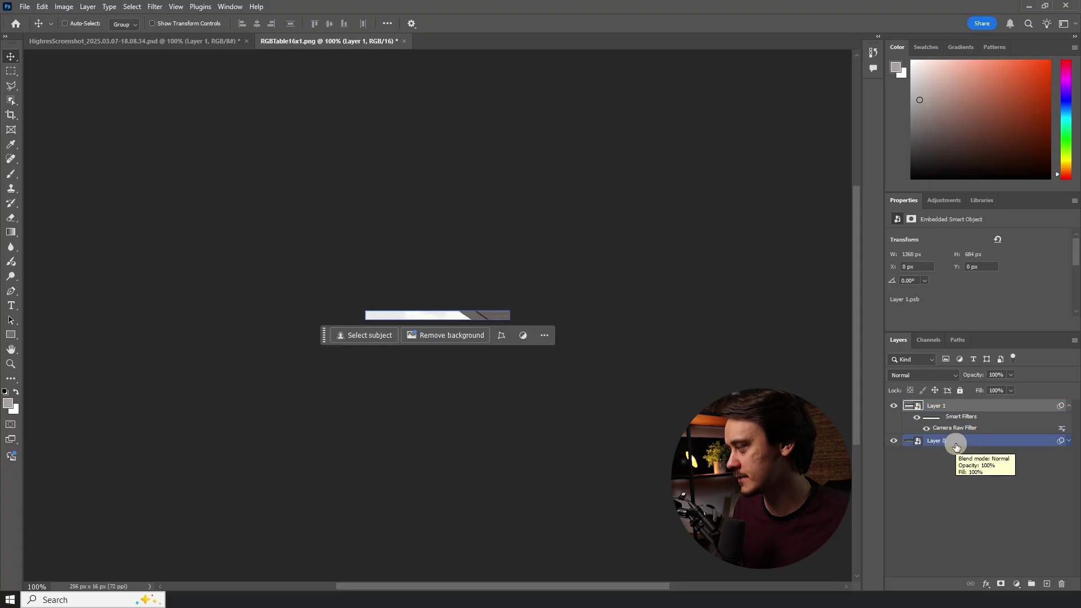
pyautogui.press('Delete')
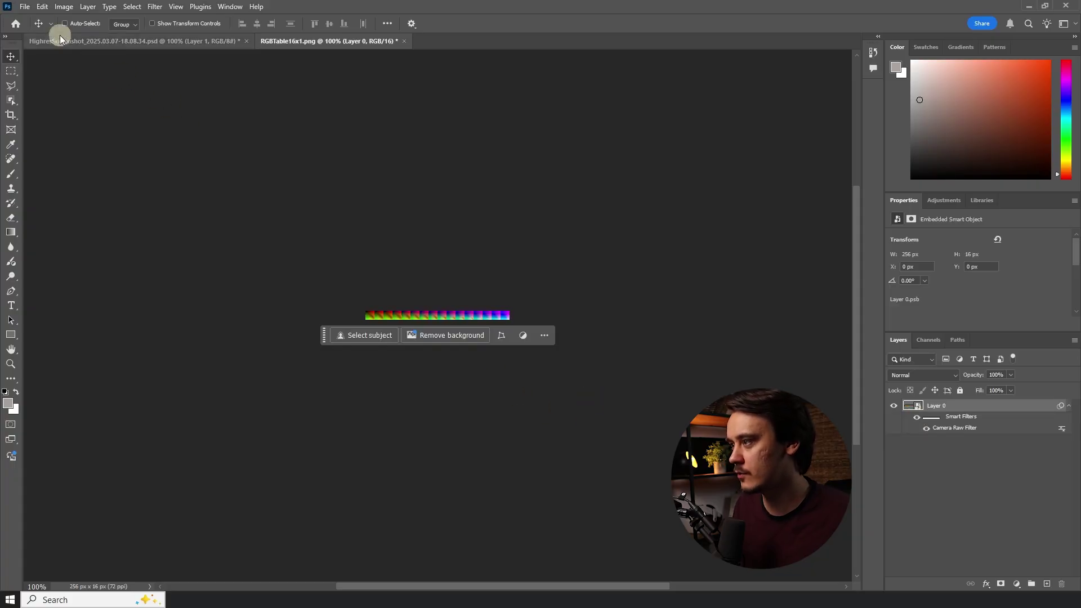
pyautogui.click(25, 6)
pyautogui.click(79, 155)
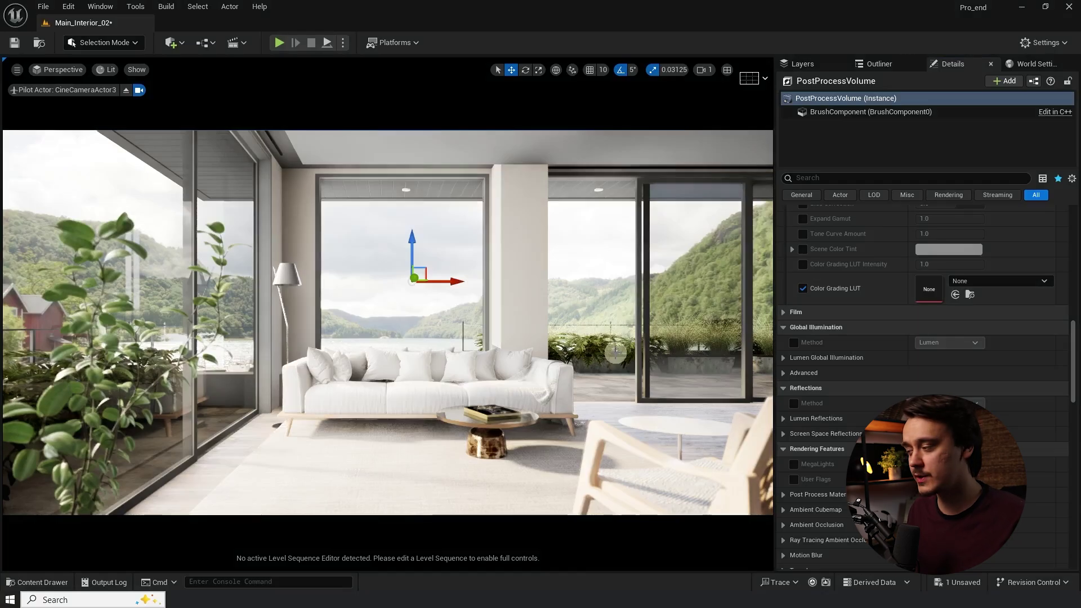
# Drag LUT_Custom_CameraRAW from the Content Drawer into the PostProcessVolume's Color Grading LUT slot
pyautogui.hotkey('ctrl', 'space')
pyautogui.click(403, 448)
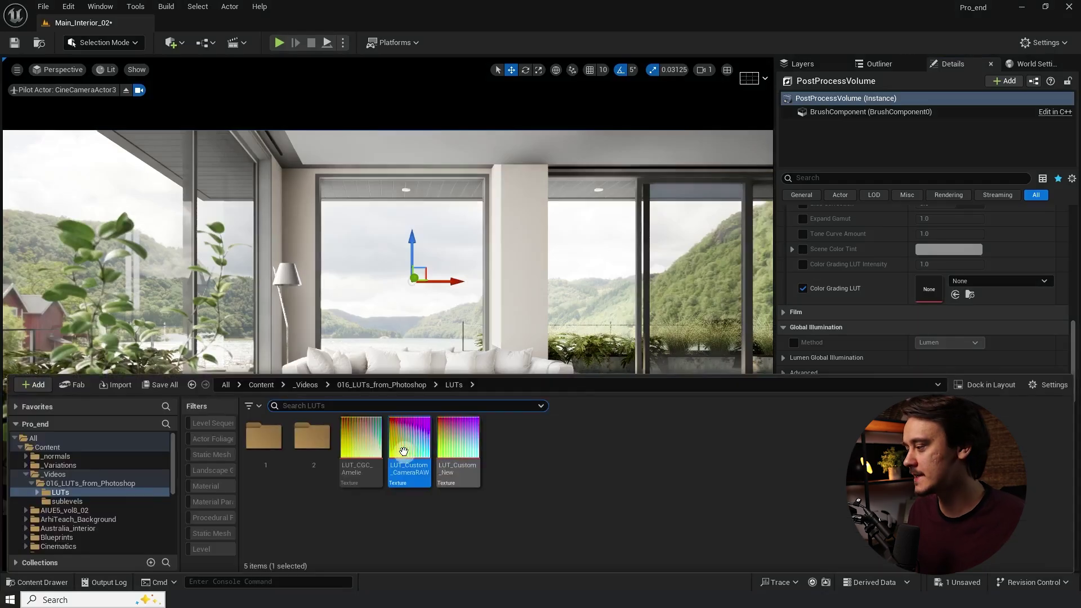
pyautogui.moveTo(412, 455); pyautogui.dragTo(929, 288)
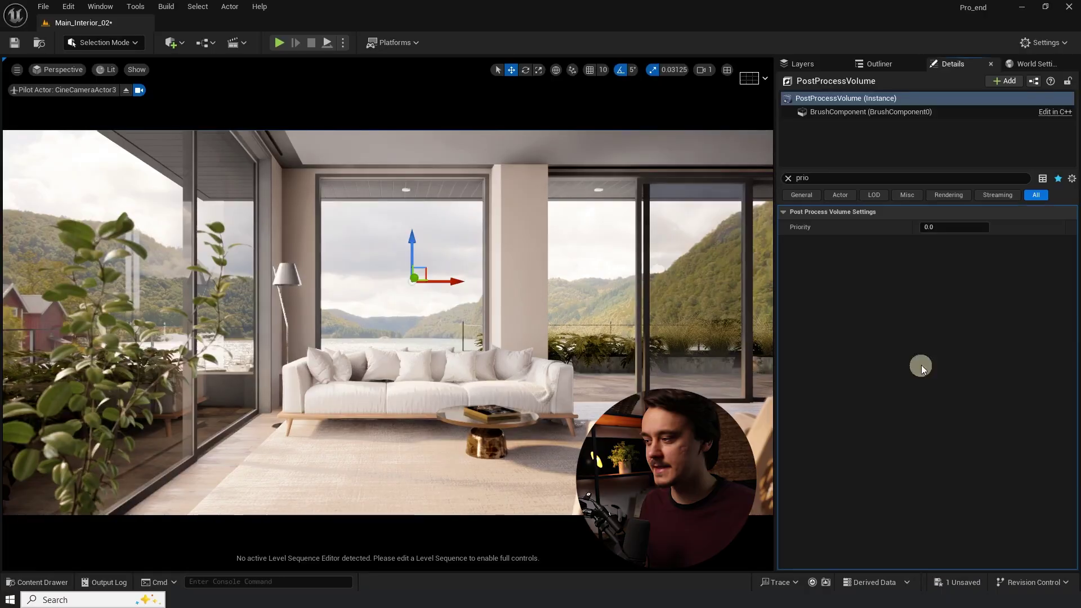
# Set the PostProcessVolume's Priority to -1.0, then enter 'post' from the Outliner
pyautogui.click(946, 227)
pyautogui.write('-1')
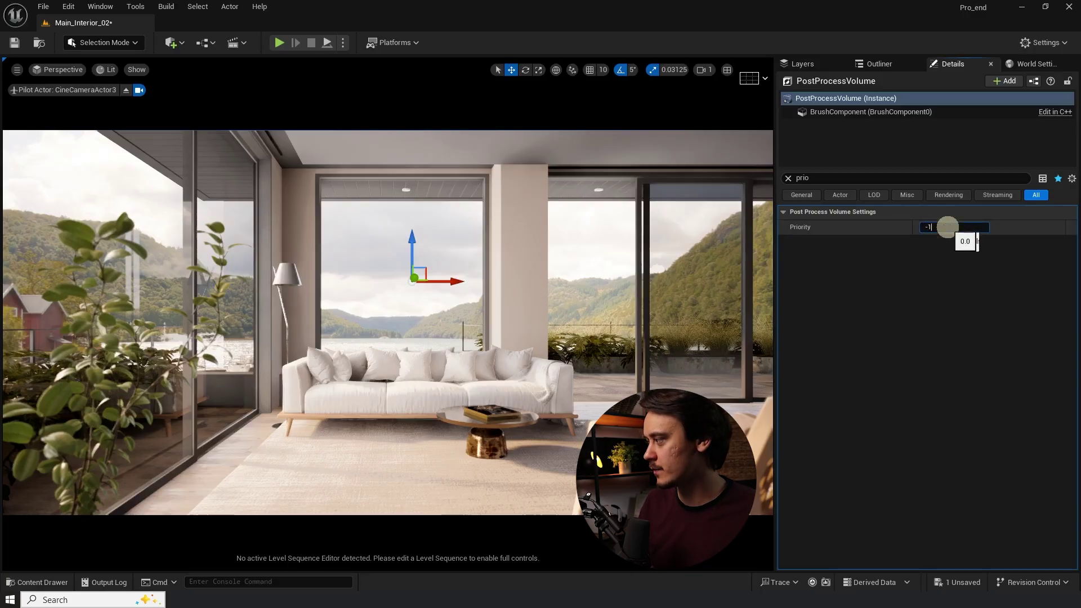
pyautogui.click(874, 64)
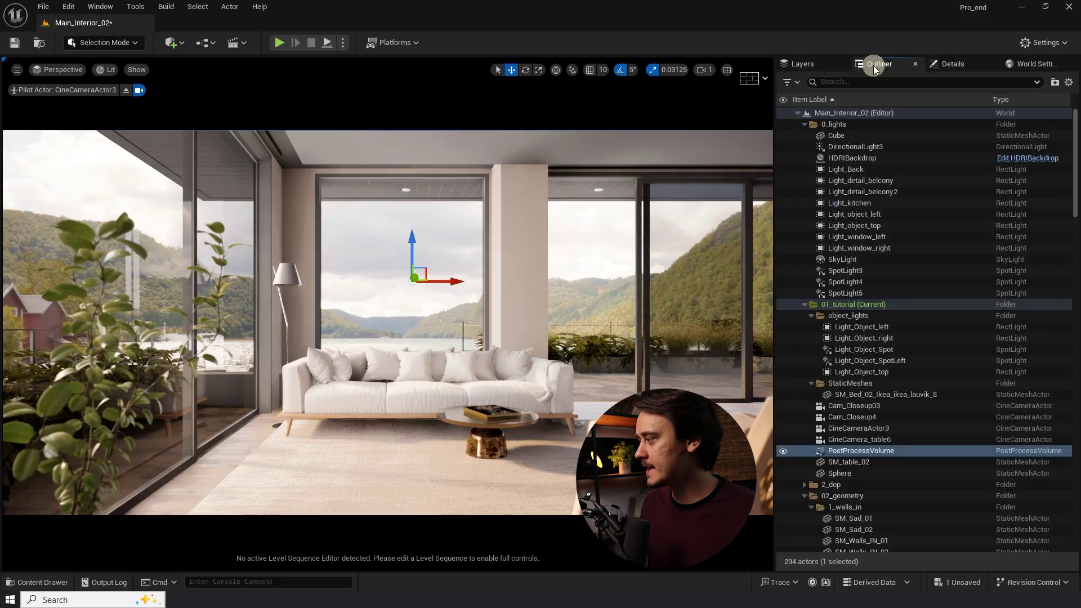
pyautogui.click(901, 450)
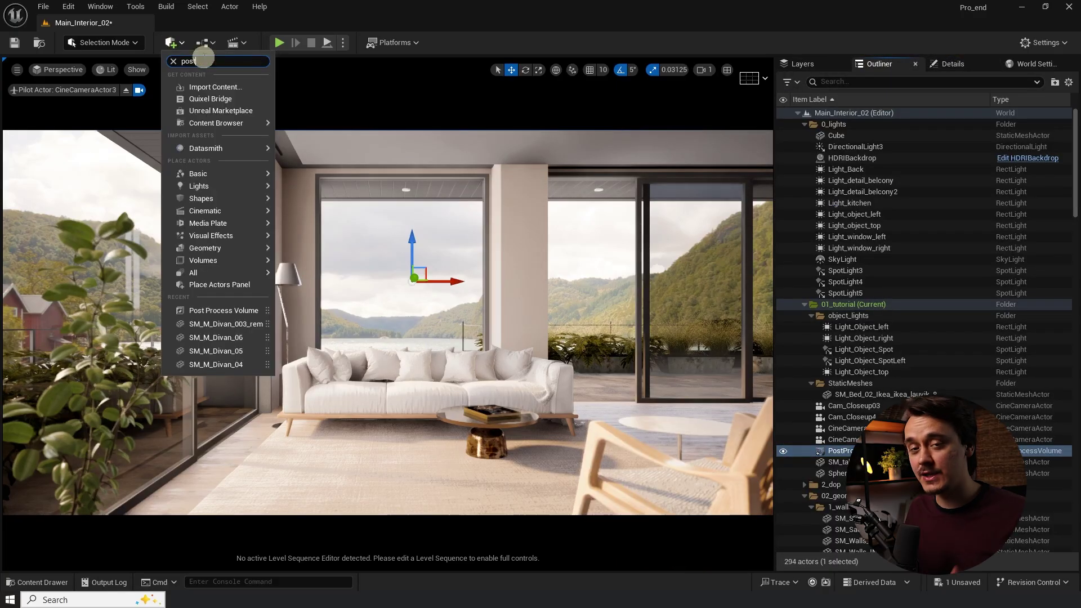
pyautogui.write('post')
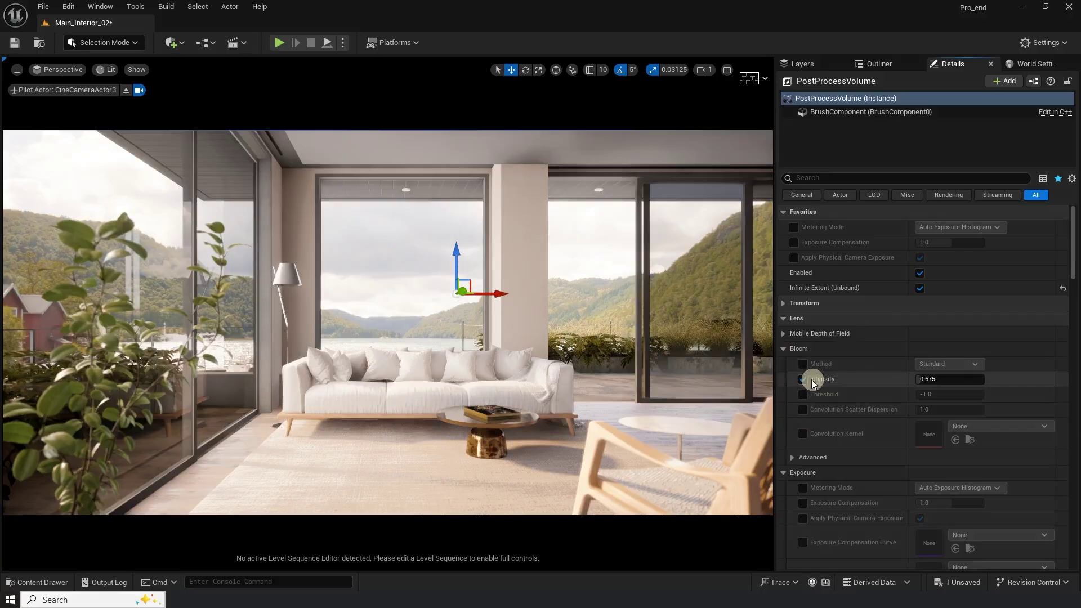
pyautogui.click(929, 379)
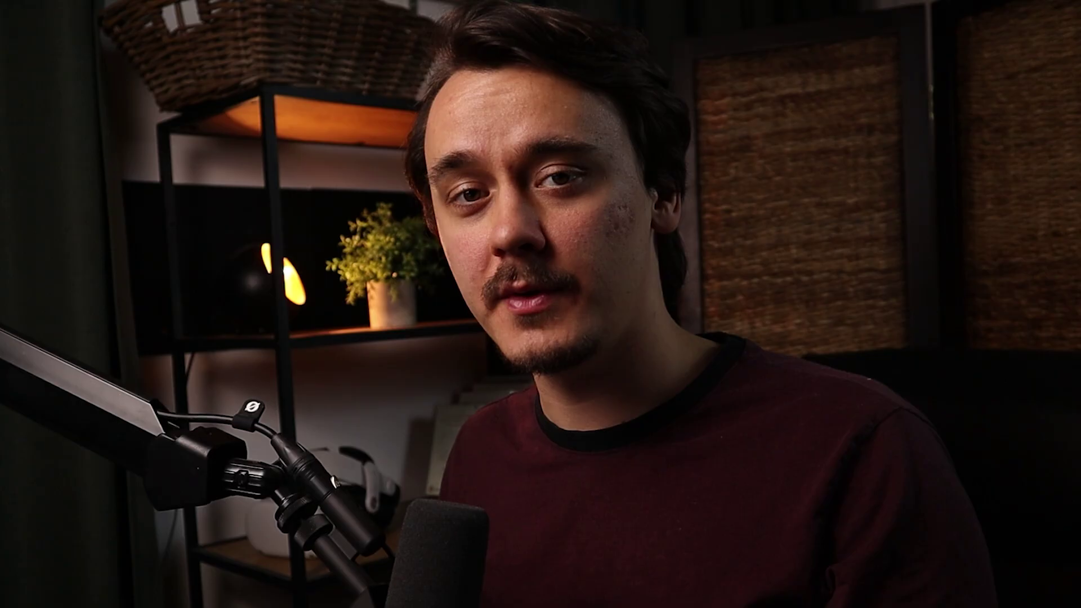